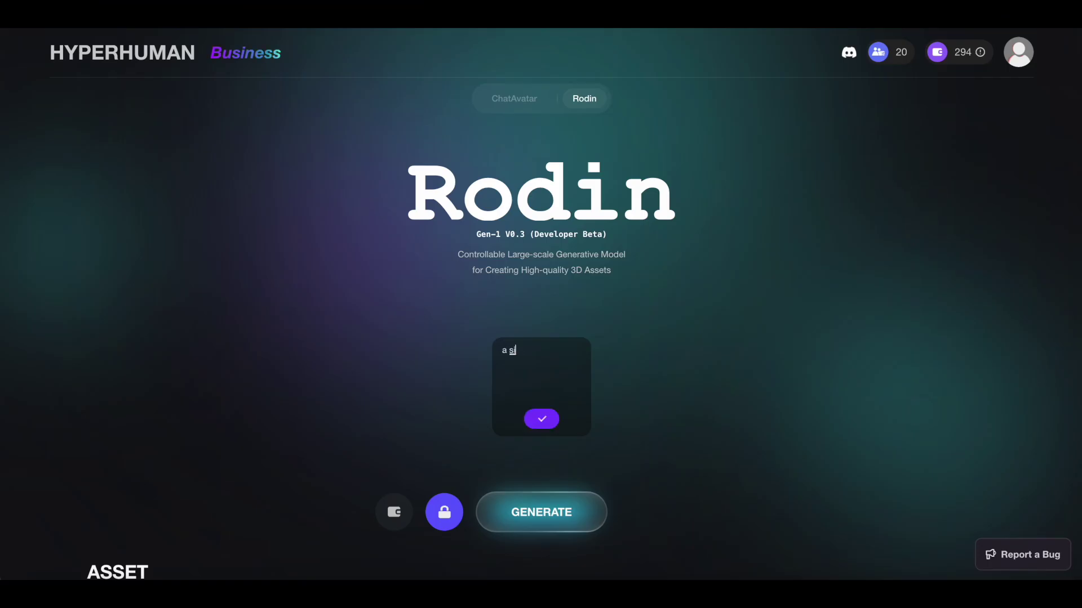
# - Enter the 'simple chair' prompt, add a reference image and start a model generation
pyautogui.write('simple chair')
pyautogui.click(533, 420)
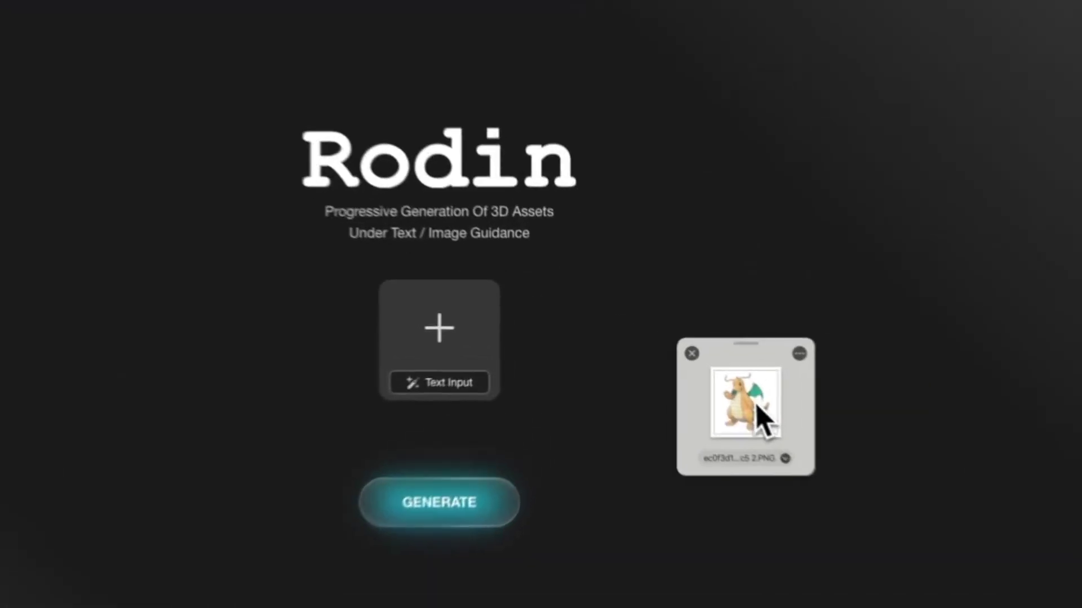
pyautogui.moveTo(758, 391); pyautogui.dragTo(405, 327)
pyautogui.click(433, 536)
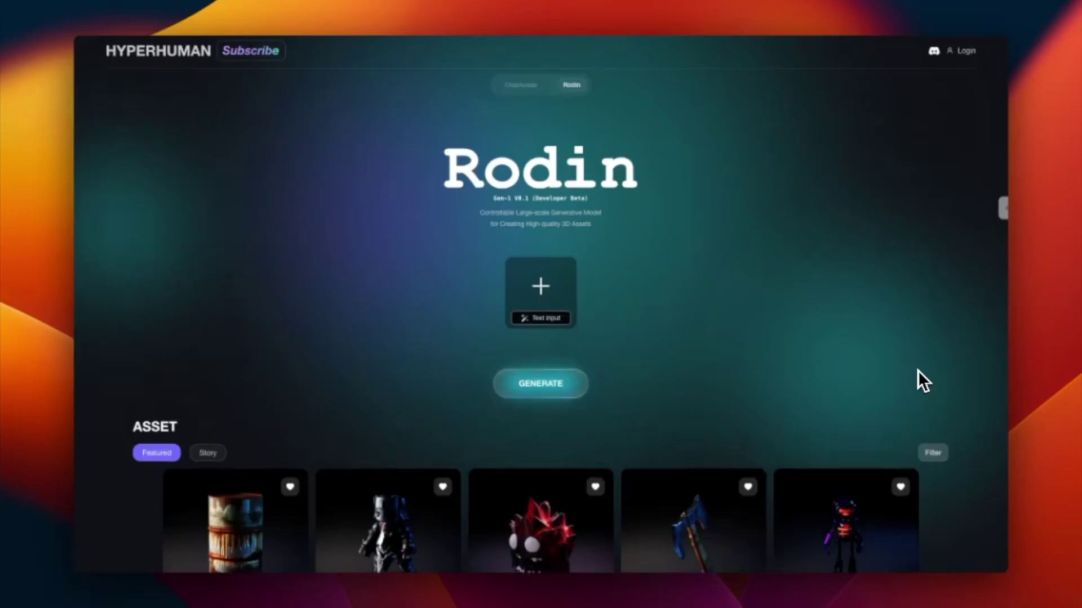
# - Generate the horned beetle model from a dropped image, rotate it, then bring up ChatAvatar
pyautogui.scroll(-5, 917, 371)
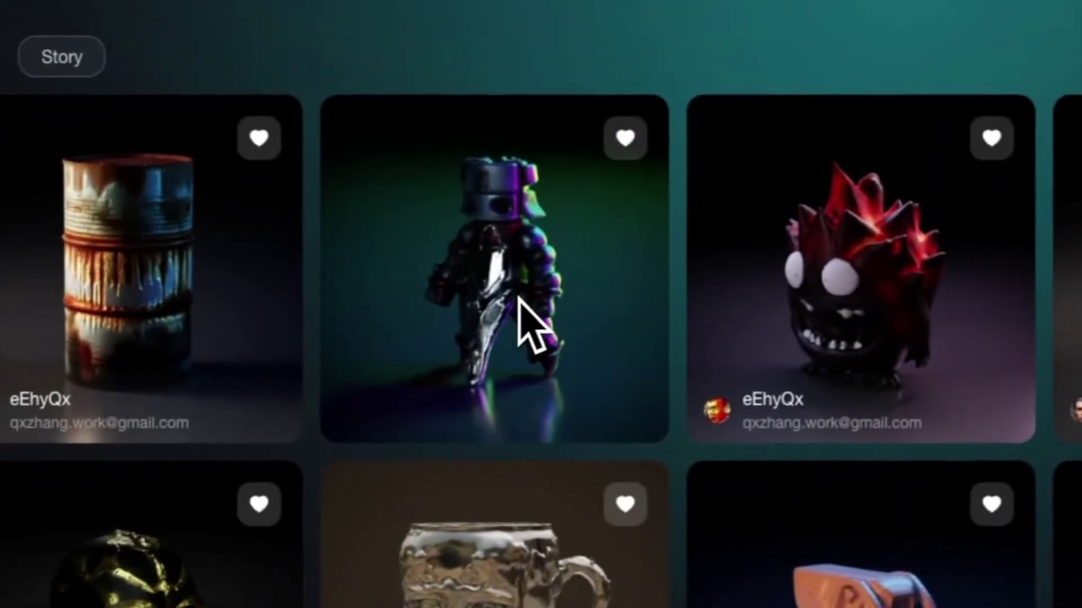
pyautogui.scroll(-3, 528, 296)
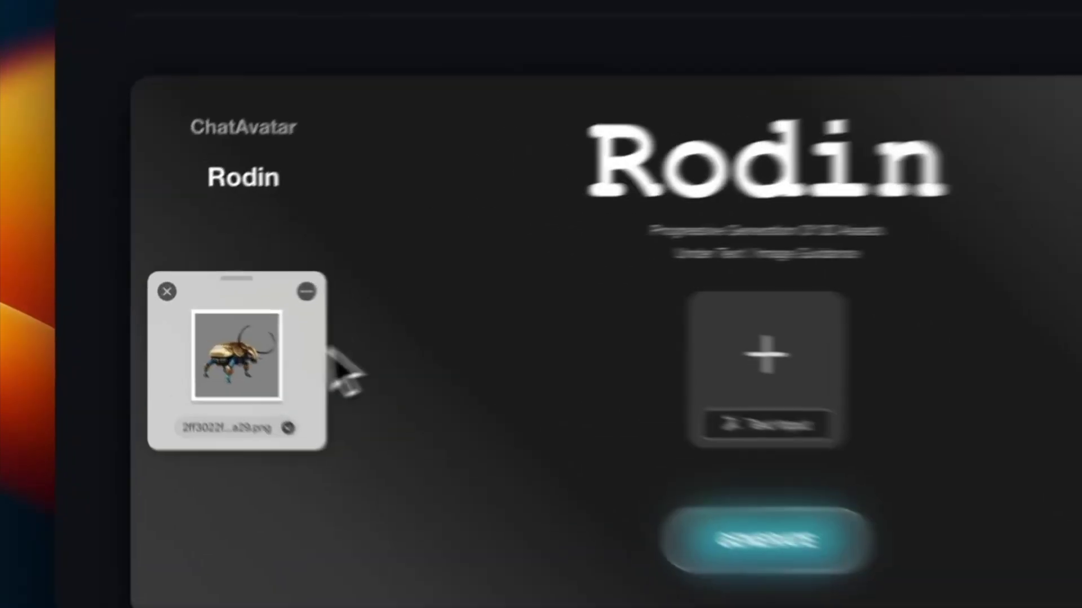
pyautogui.moveTo(346, 374); pyautogui.dragTo(652, 314)
pyautogui.click(545, 341)
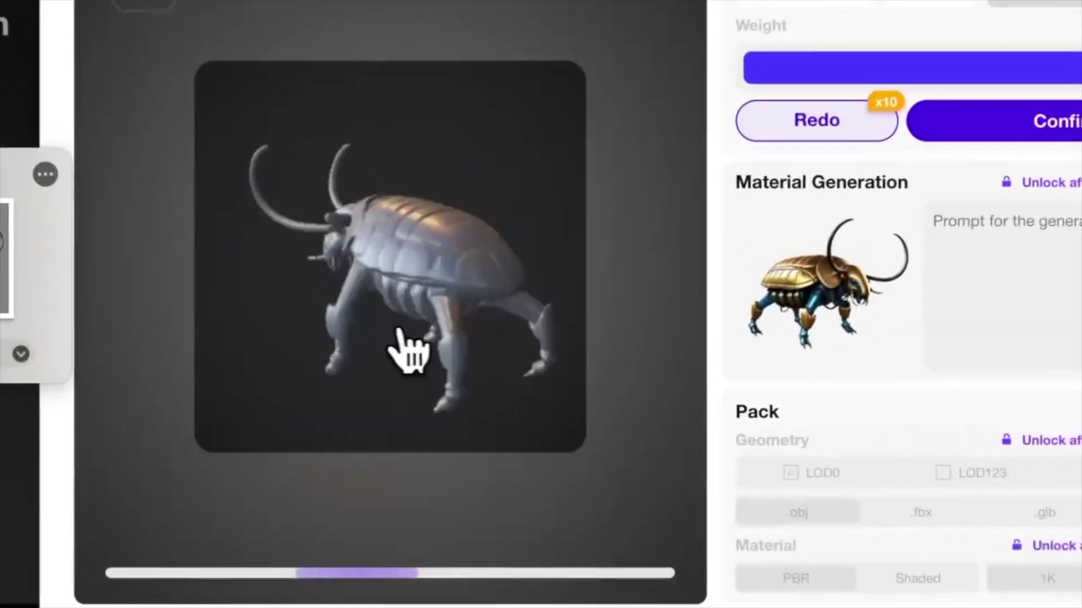
pyautogui.moveTo(405, 349); pyautogui.dragTo(502, 355)
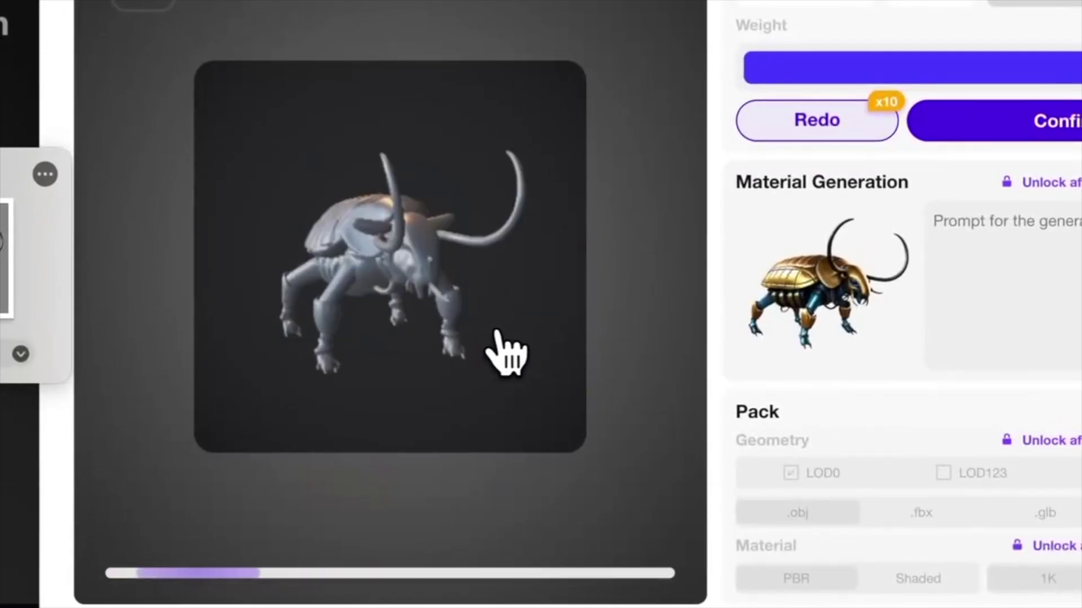
pyautogui.click(817, 120)
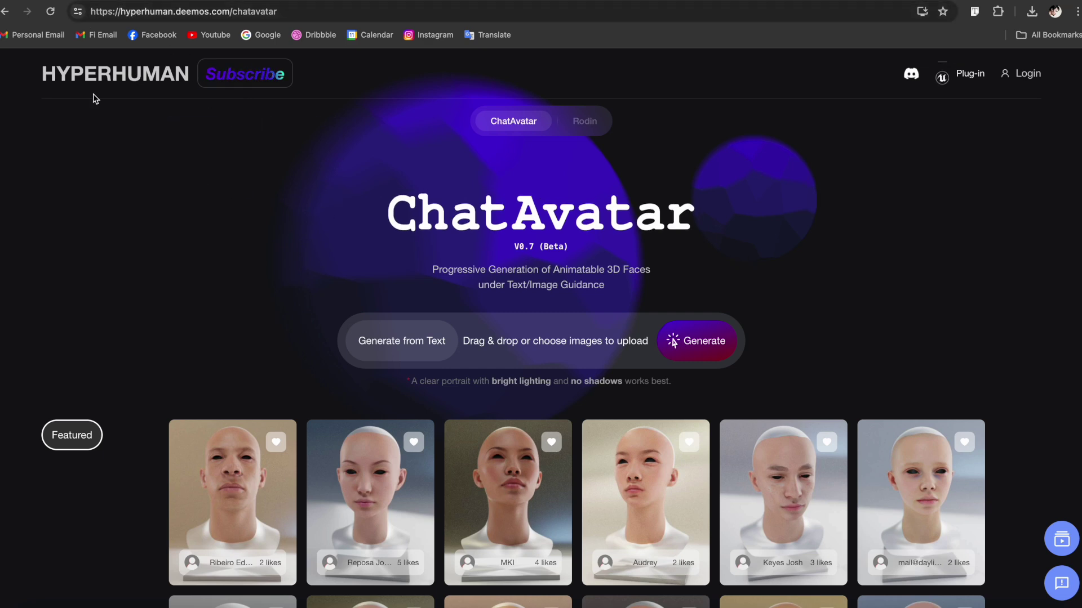
# - Scroll through the ChatAvatar featured cards, then switch to the Rodin generator page
pyautogui.scroll(-1, 817, 372)
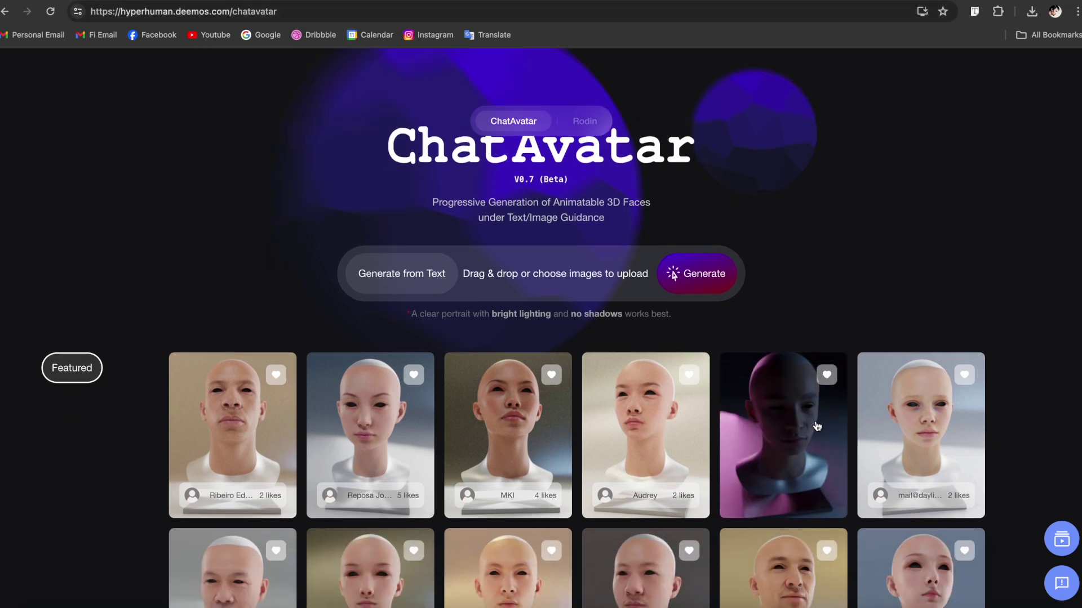
pyautogui.scroll(-2, 789, 439)
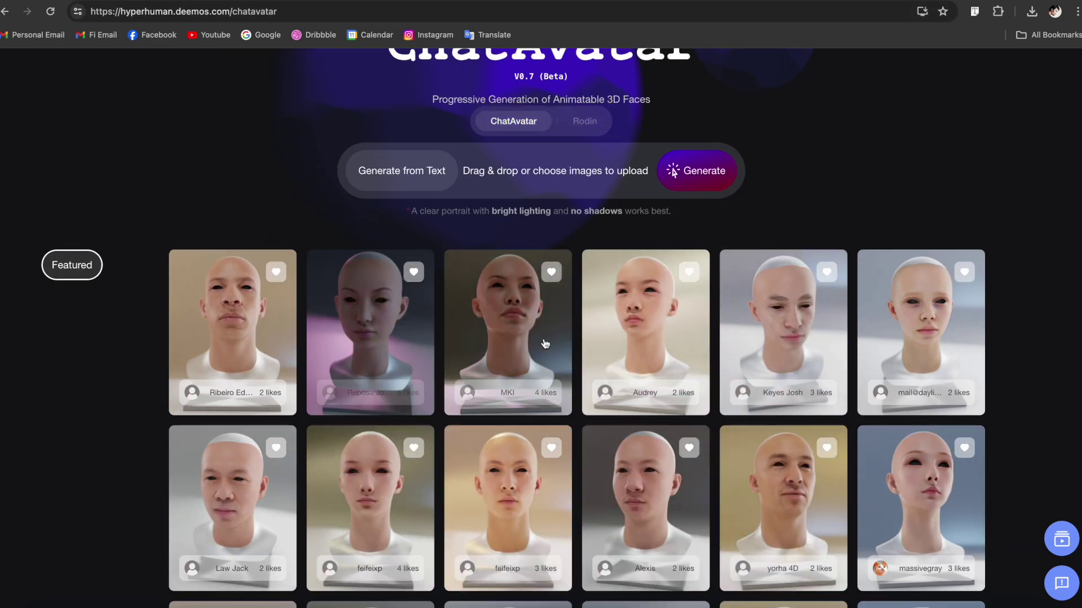
pyautogui.scroll(2, 902, 394)
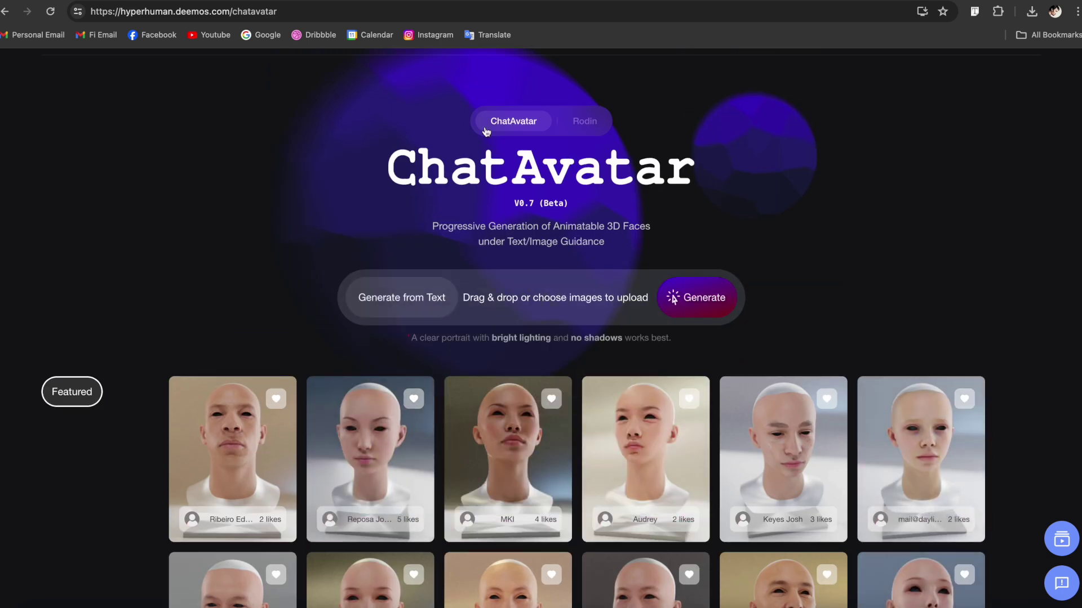
pyautogui.scroll(1, 632, 149)
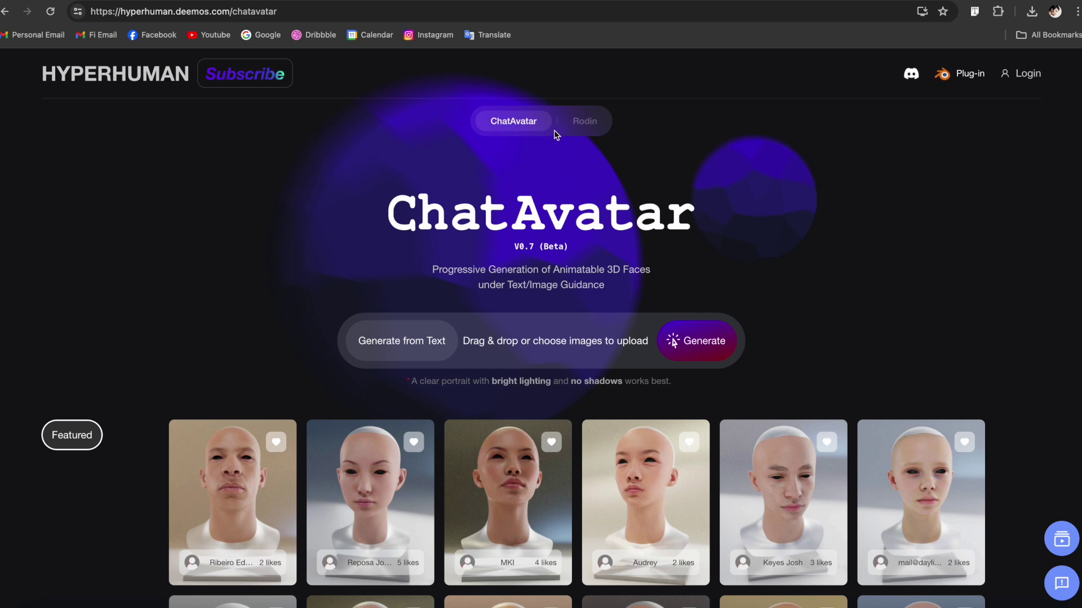
pyautogui.click(594, 126)
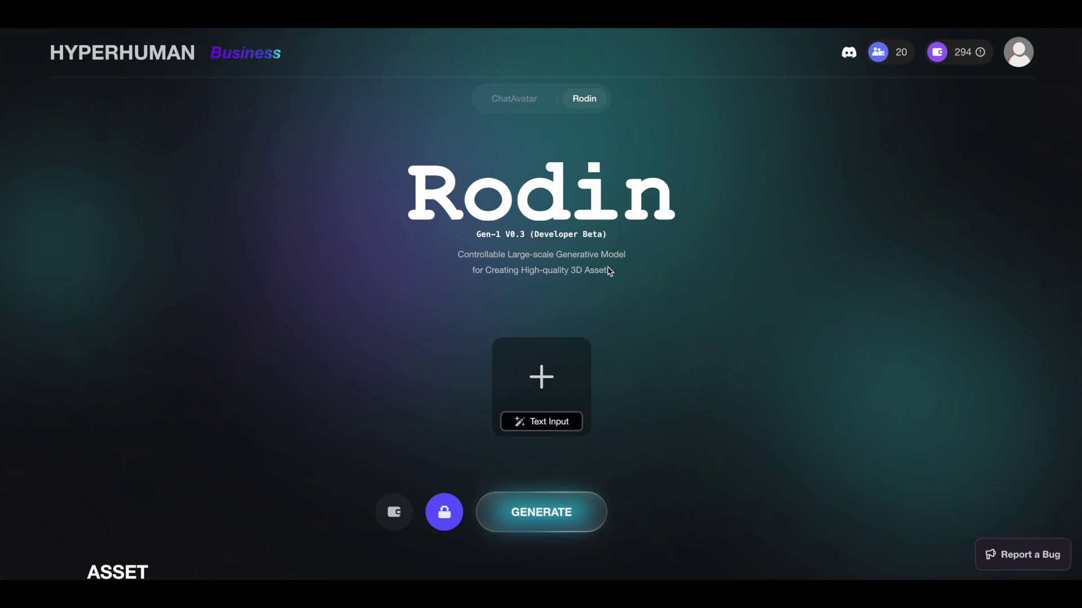
# - Dismiss the image file picker without choosing a file and switch the input tile to Text Input
pyautogui.click(542, 378)
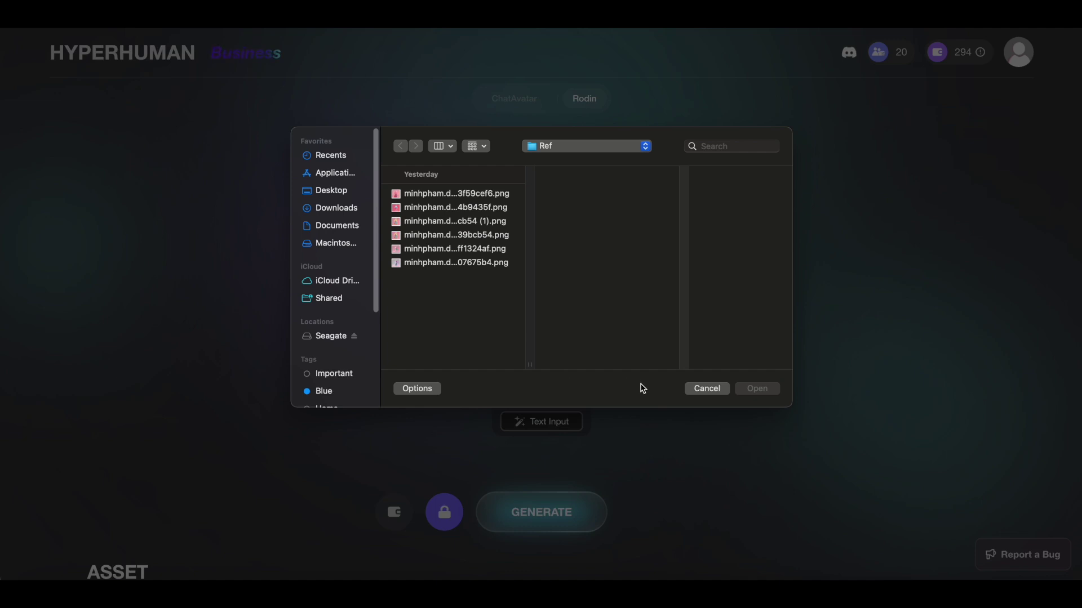
pyautogui.click(696, 391)
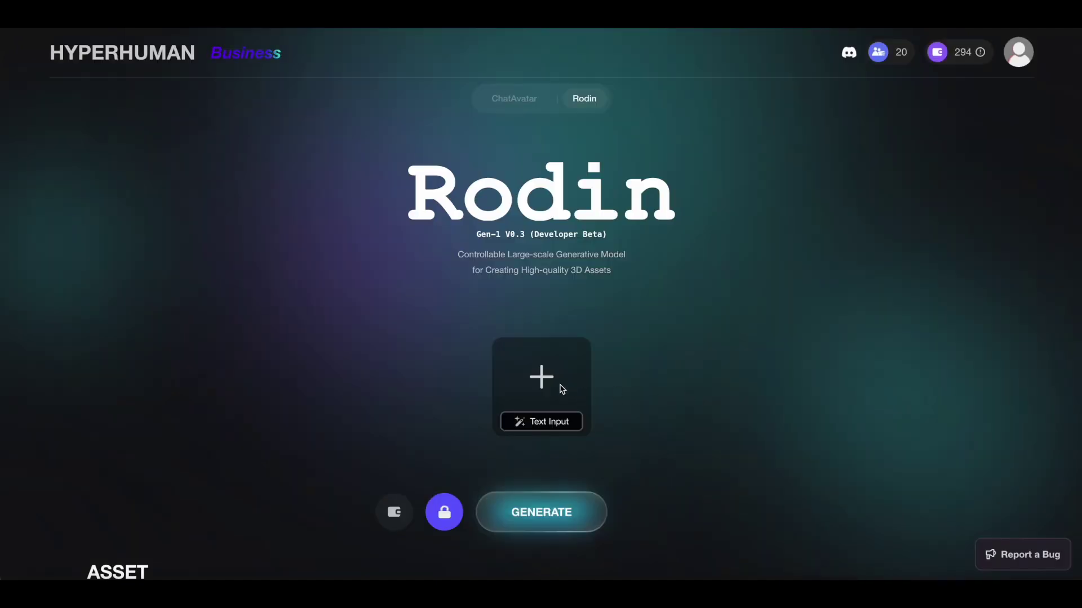
pyautogui.click(540, 423)
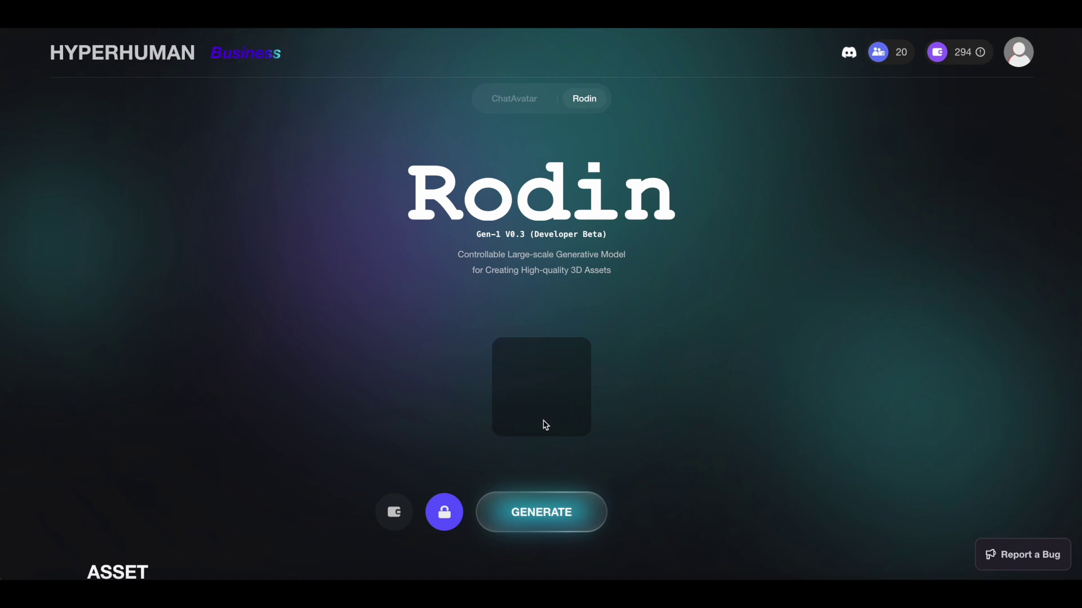
# - Prompt 'a simple chair', regenerate until a white chair appears, and accept it as input
pyautogui.write('a s')
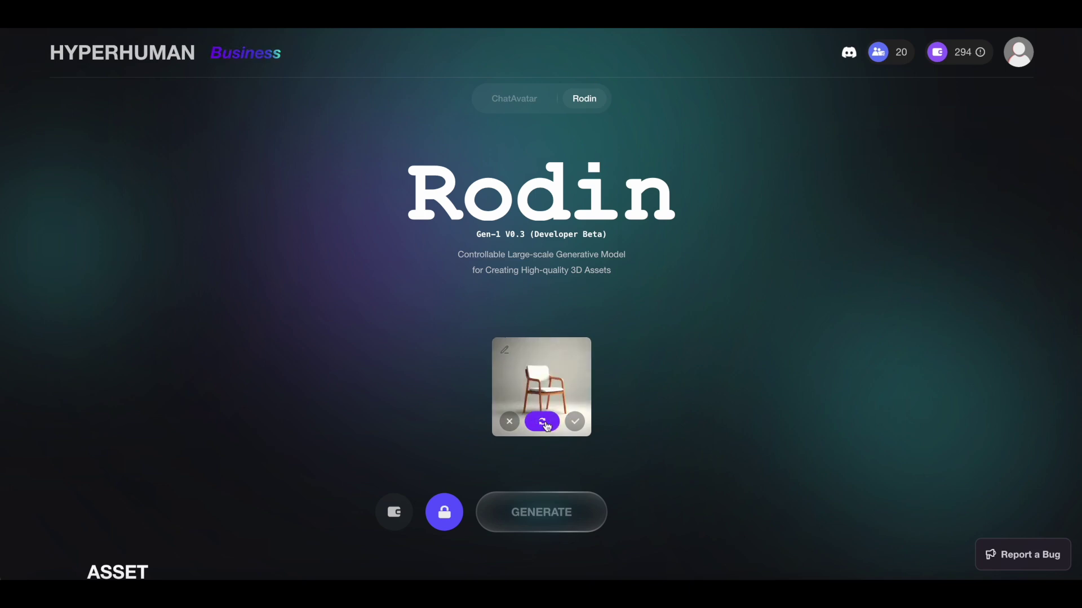
pyautogui.click(544, 423)
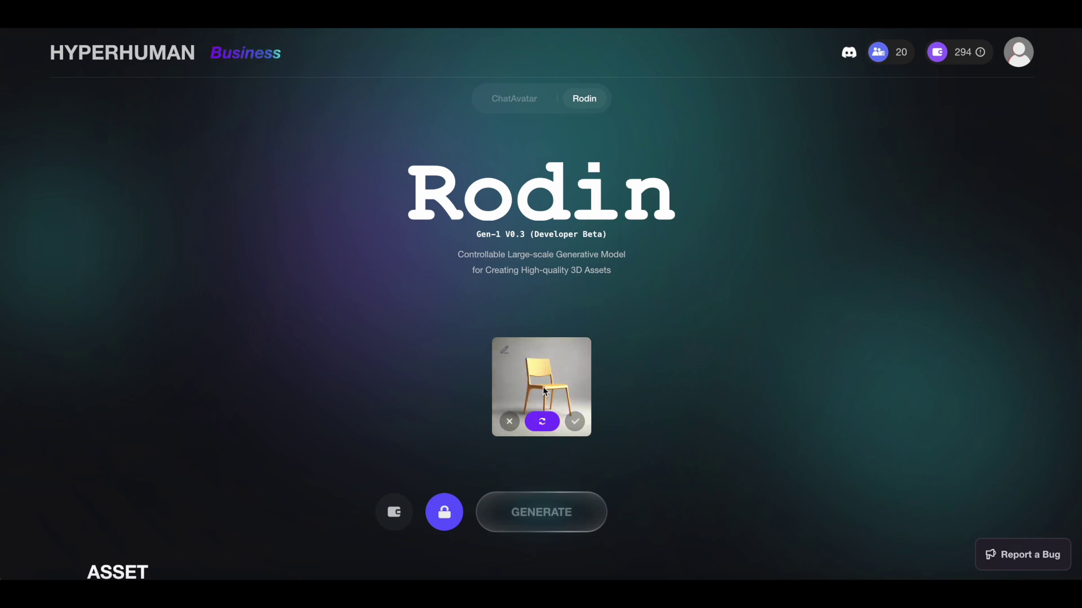
pyautogui.click(529, 424)
pyautogui.click(580, 430)
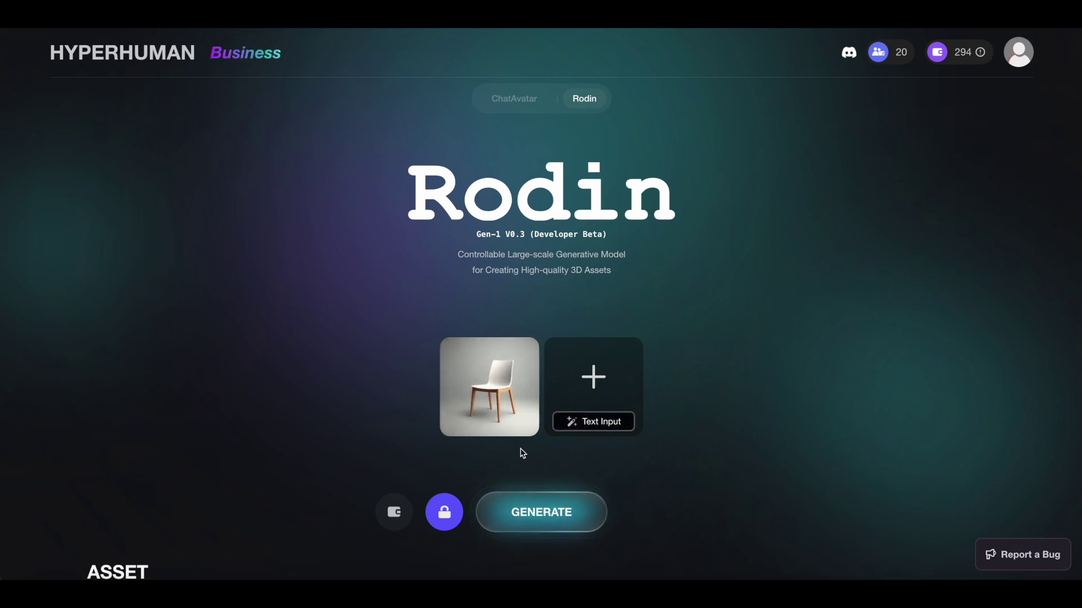
# - Replace the chair input with the pastel headphone character PNG from the Ref folder
pyautogui.moveTo(528, 353)
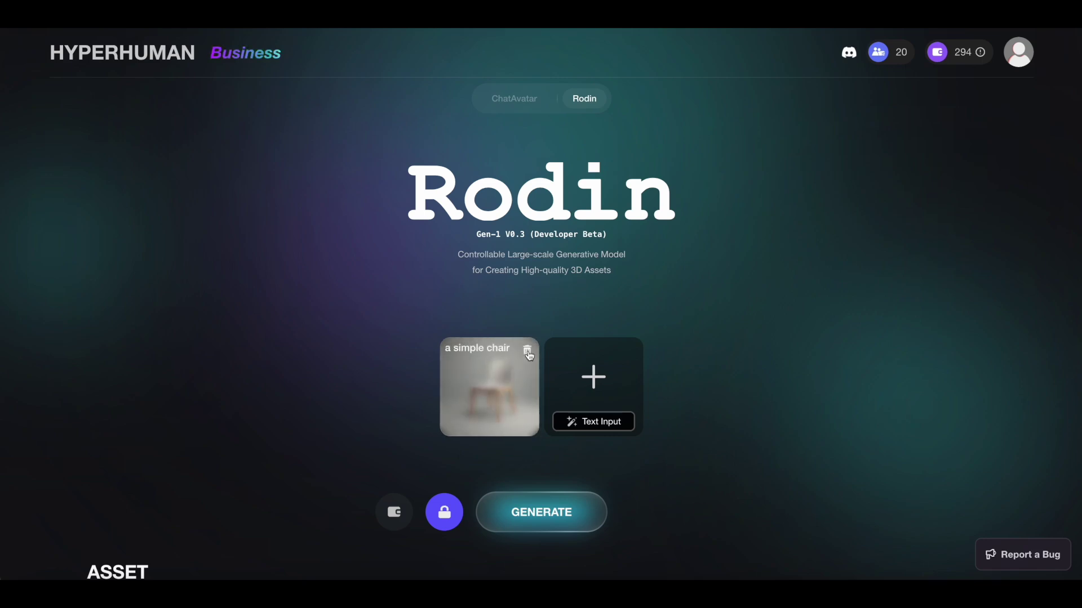
pyautogui.click(527, 352)
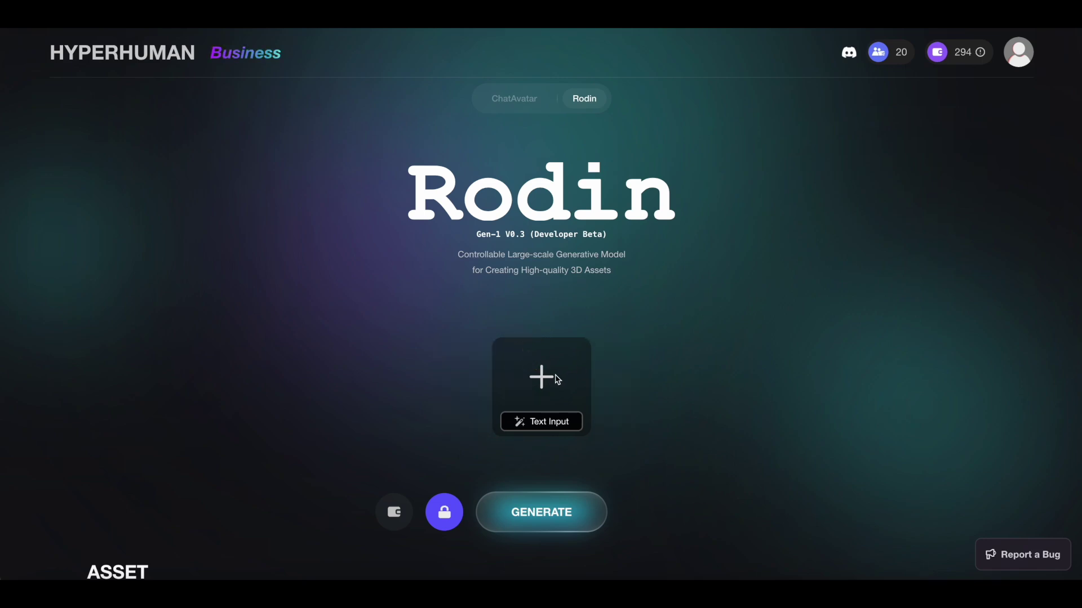
pyautogui.click(542, 376)
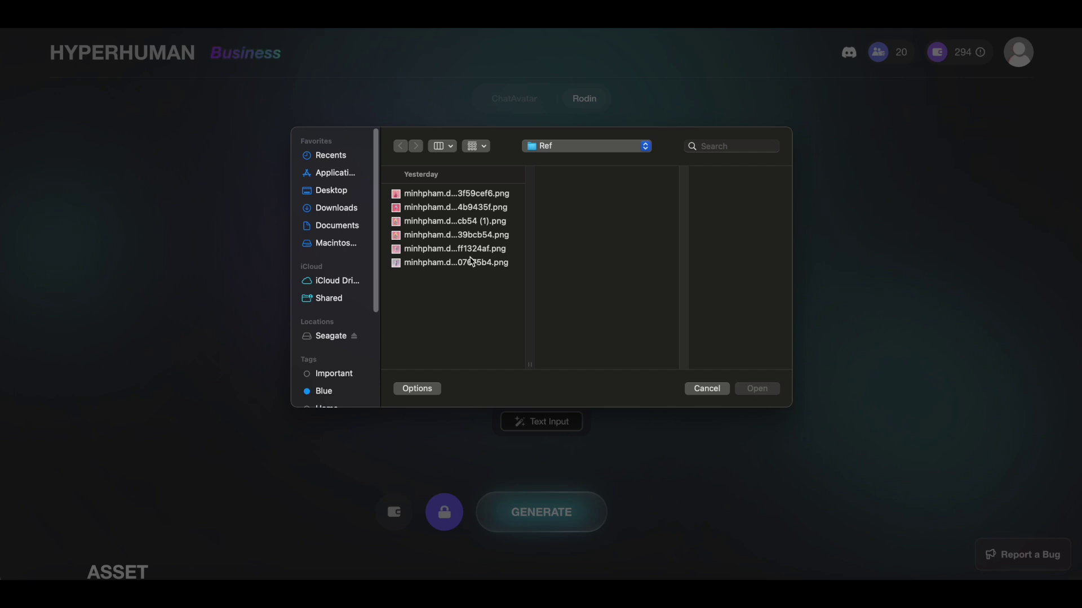
pyautogui.click(488, 237)
pyautogui.rightClick(503, 236)
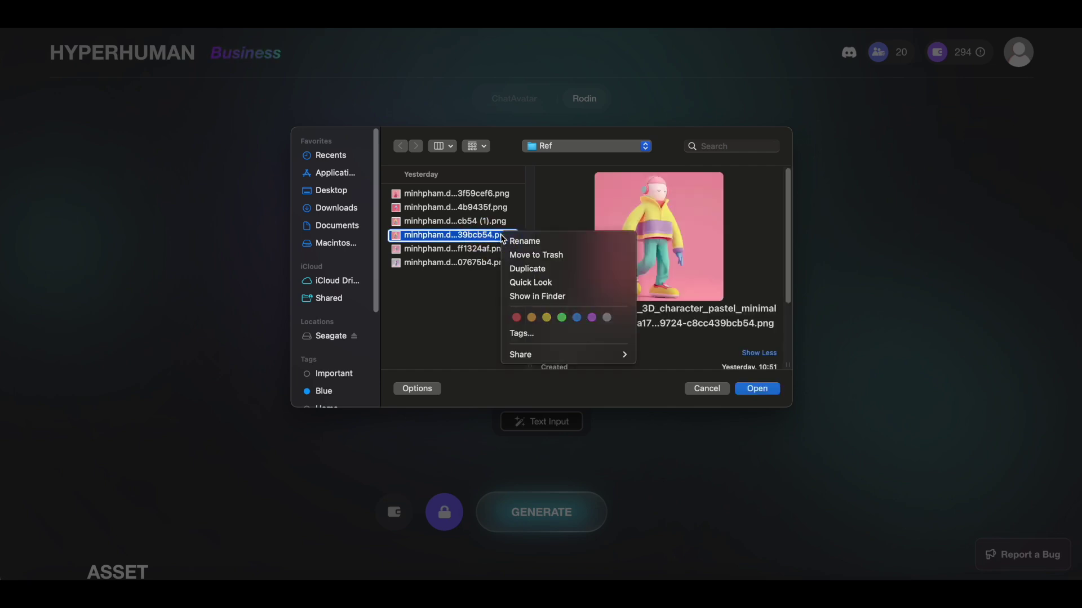
pyautogui.click(529, 296)
pyautogui.press('space')
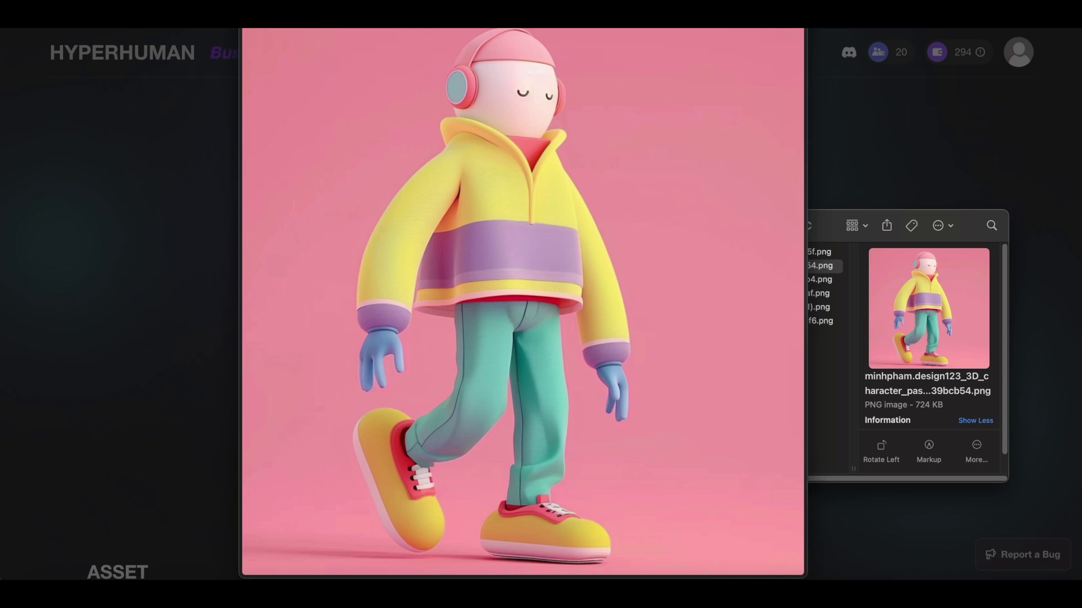
pyautogui.press('space')
pyautogui.click(429, 281)
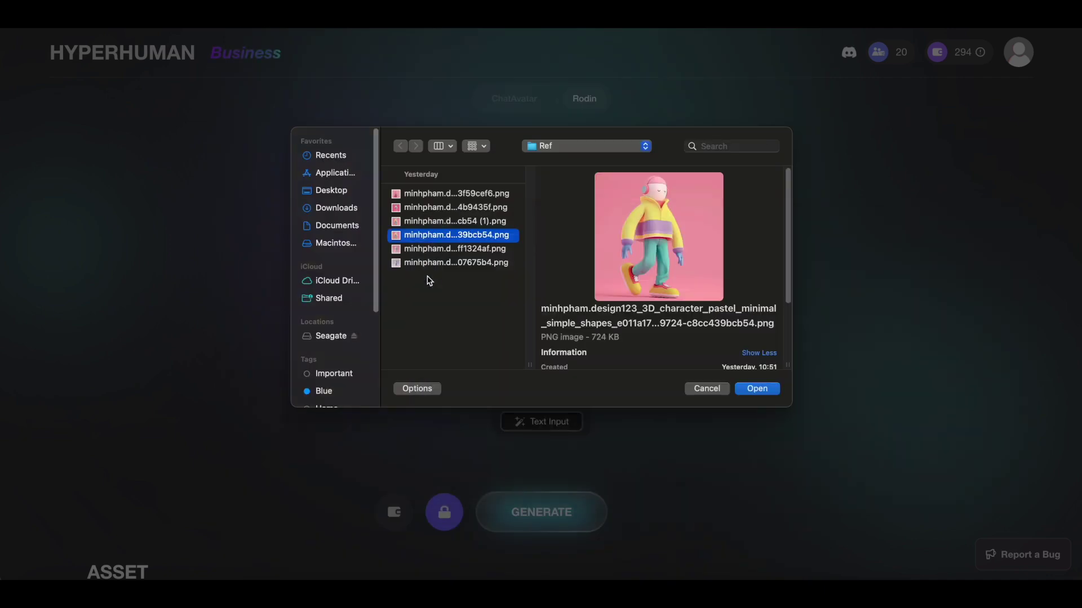
pyautogui.click(775, 388)
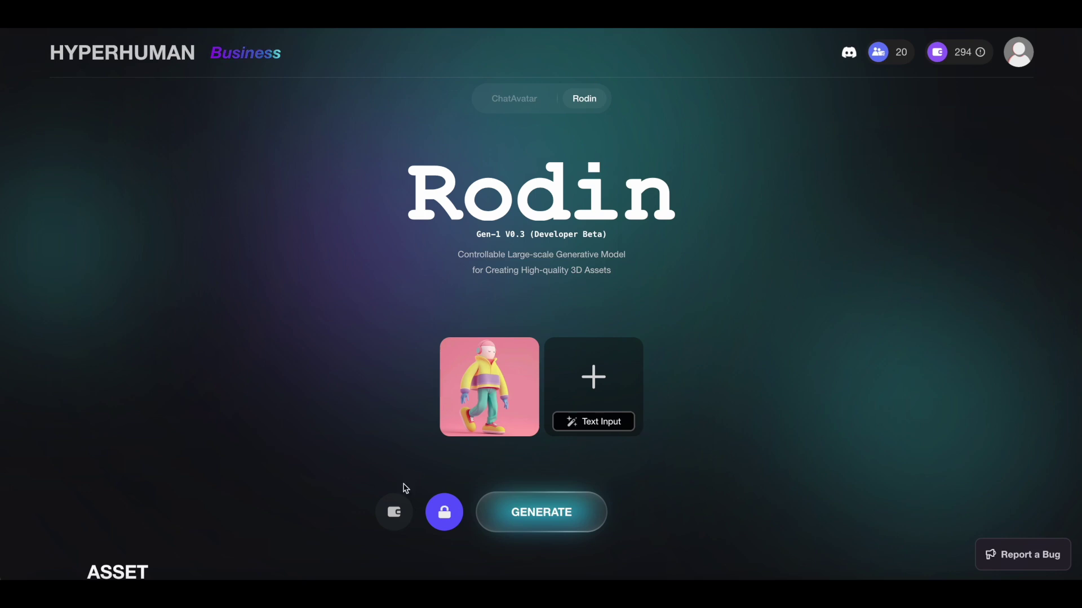
# - Toggle the privacy setting off and back on, then generate the character's 3D model
pyautogui.click(445, 514)
pyautogui.click(444, 515)
pyautogui.click(542, 513)
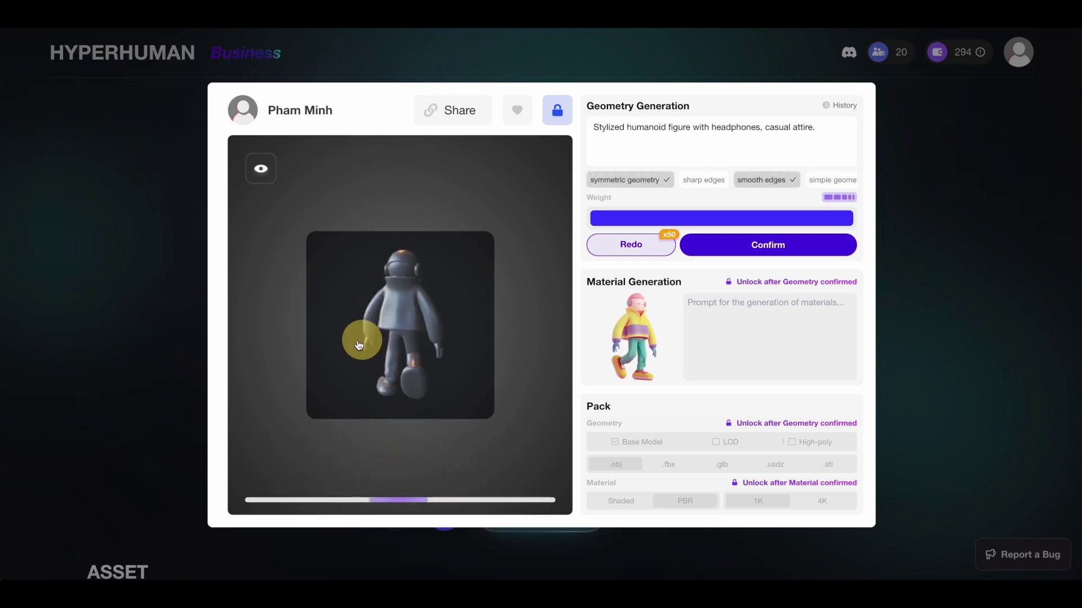
# - Rotate the walking figure and preview its red, grey and normal-map shading variants
pyautogui.moveTo(357, 343)
pyautogui.mouseDown()
pyautogui.moveTo(458, 343)
pyautogui.moveTo(361, 358)
pyautogui.mouseUp()
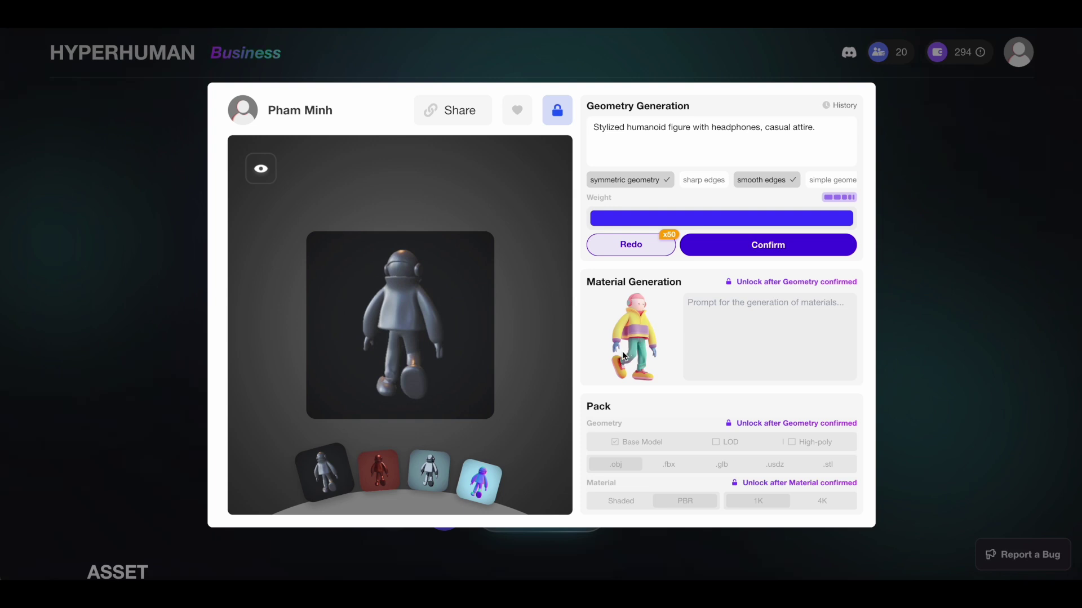
pyautogui.moveTo(437, 372)
pyautogui.mouseDown()
pyautogui.moveTo(398, 375)
pyautogui.moveTo(457, 369)
pyautogui.mouseUp()
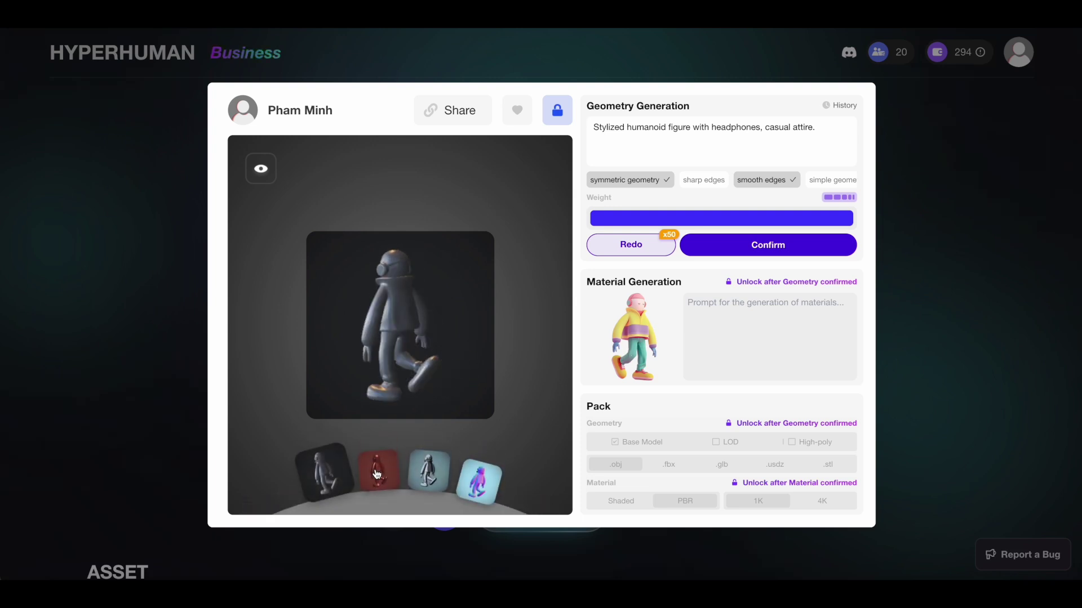
pyautogui.click(377, 474)
pyautogui.click(428, 471)
pyautogui.click(480, 483)
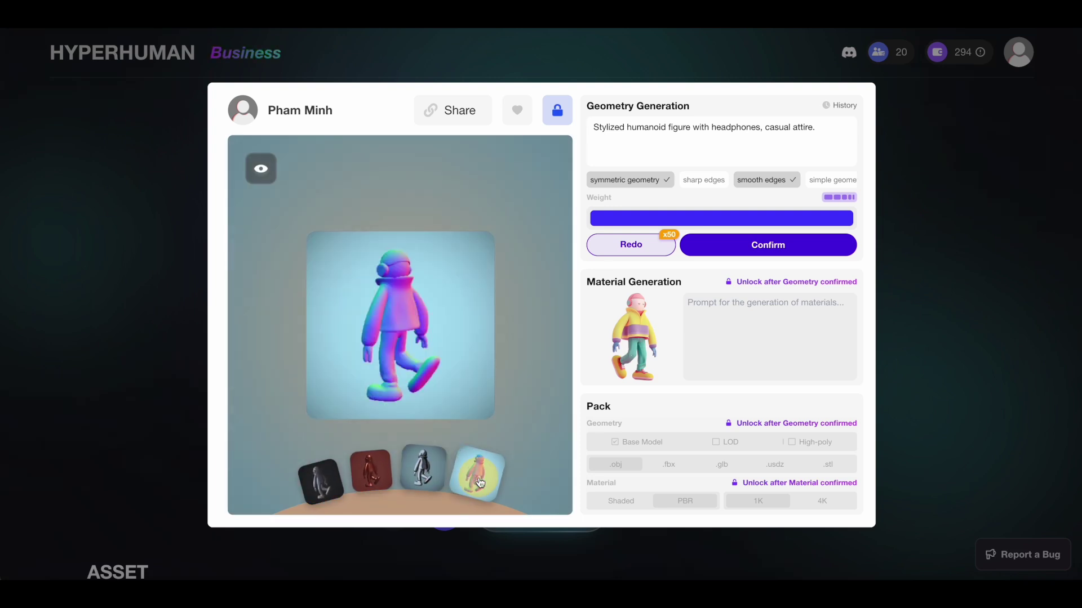
pyautogui.moveTo(400, 355); pyautogui.dragTo(439, 353)
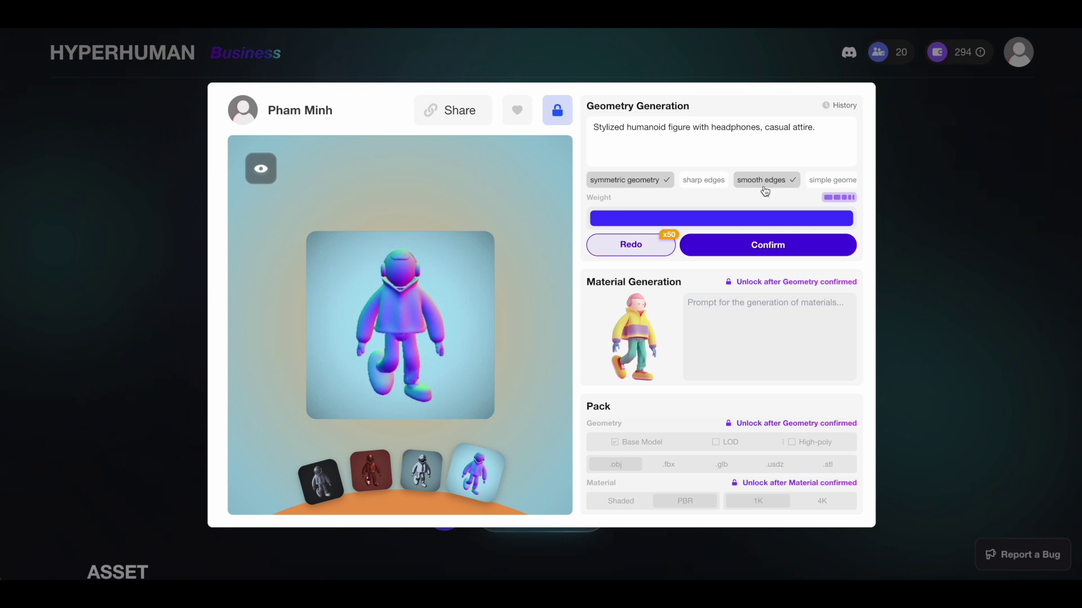
pyautogui.hscroll(5, 769, 183)
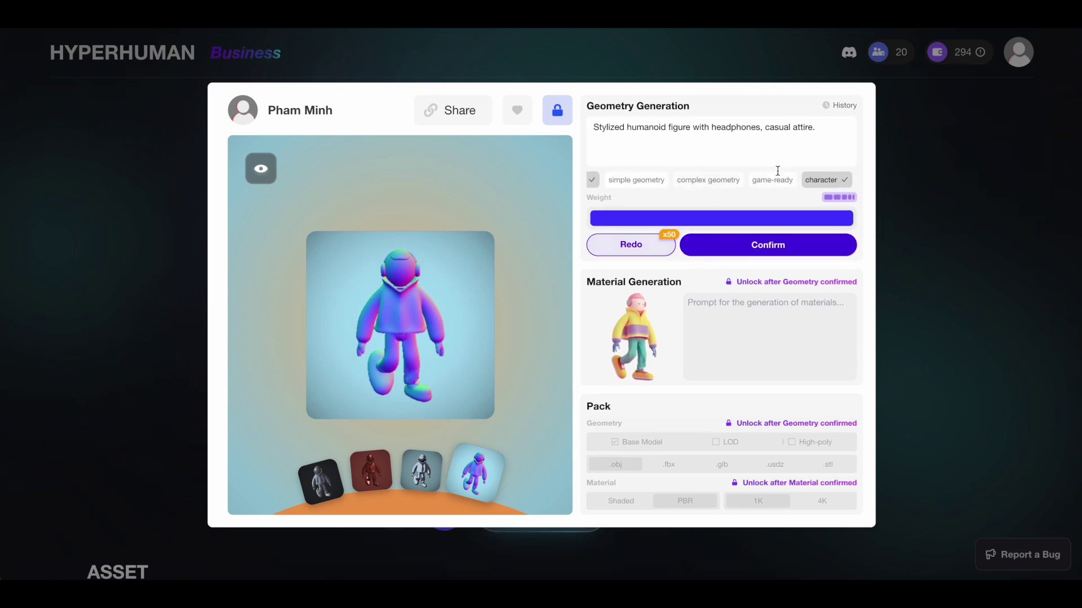
# - Add the game-ready tag and redo the geometry as a 10000-polygon T-pose version
pyautogui.click(768, 186)
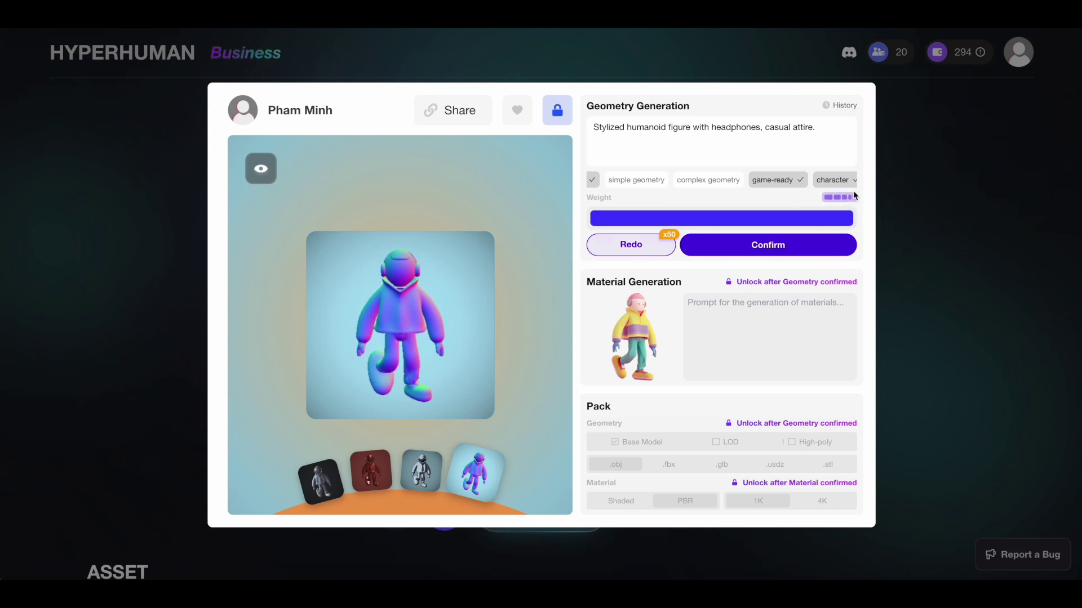
pyautogui.moveTo(843, 210)
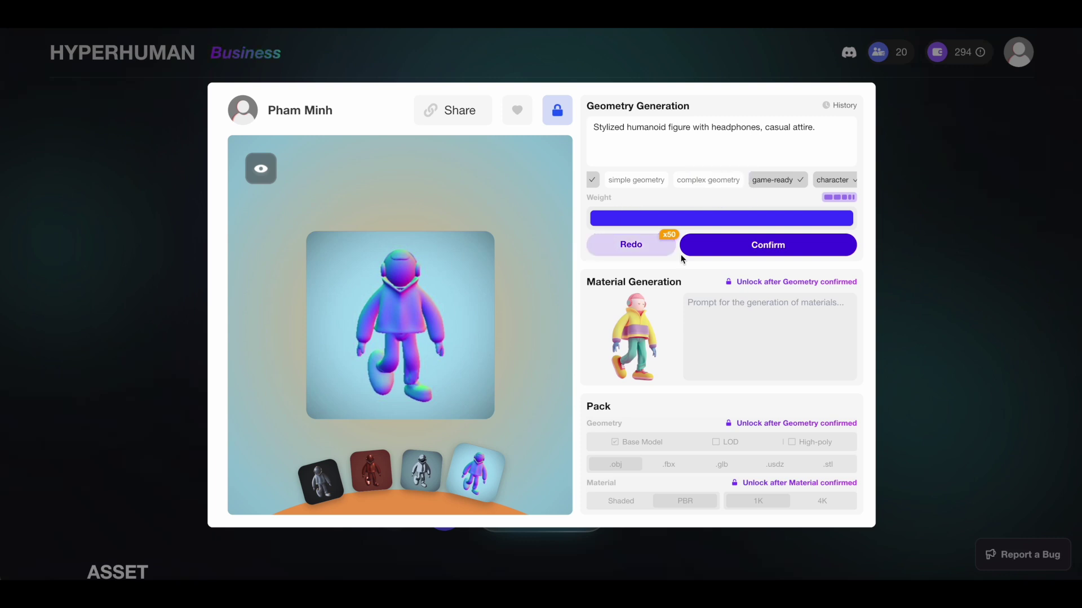
pyautogui.click(624, 250)
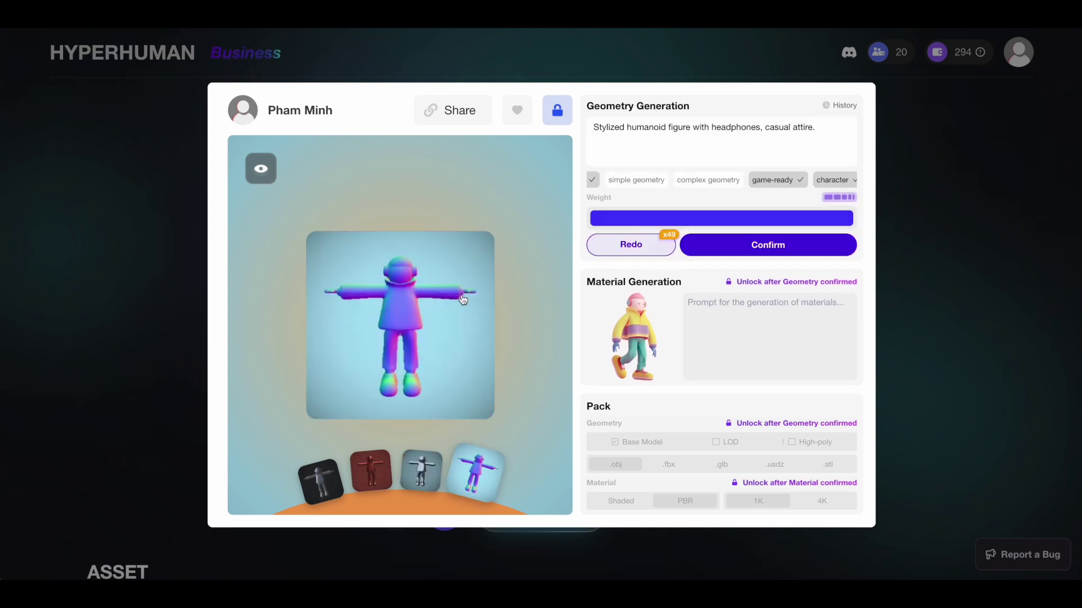
# - Rotate the T-pose model to a side view and regenerate the geometry once more
pyautogui.click(416, 328)
pyautogui.moveTo(415, 328); pyautogui.dragTo(330, 338)
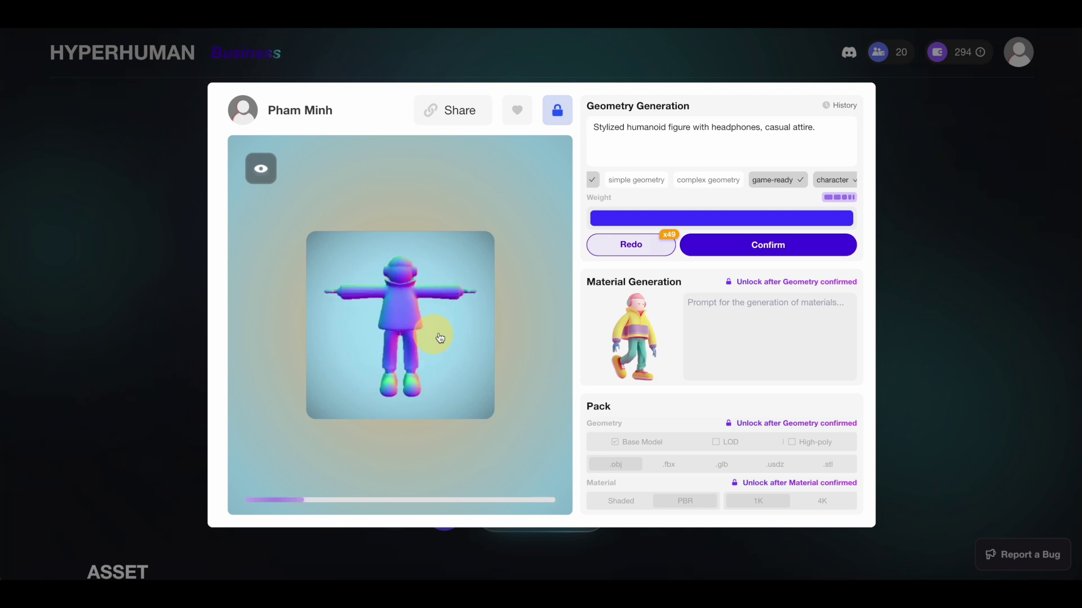
pyautogui.moveTo(815, 253)
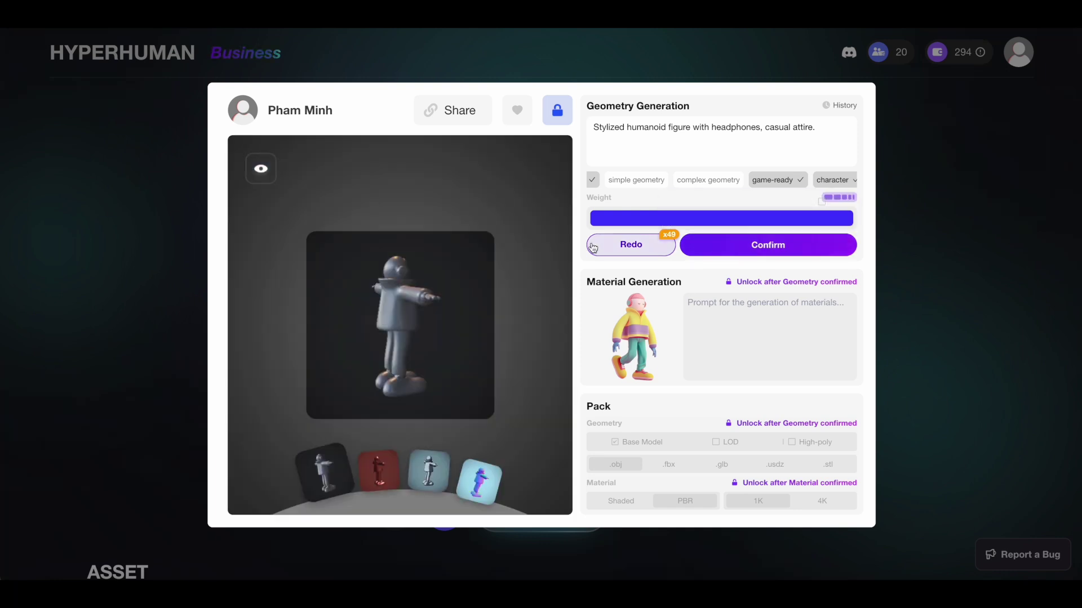
pyautogui.click(622, 249)
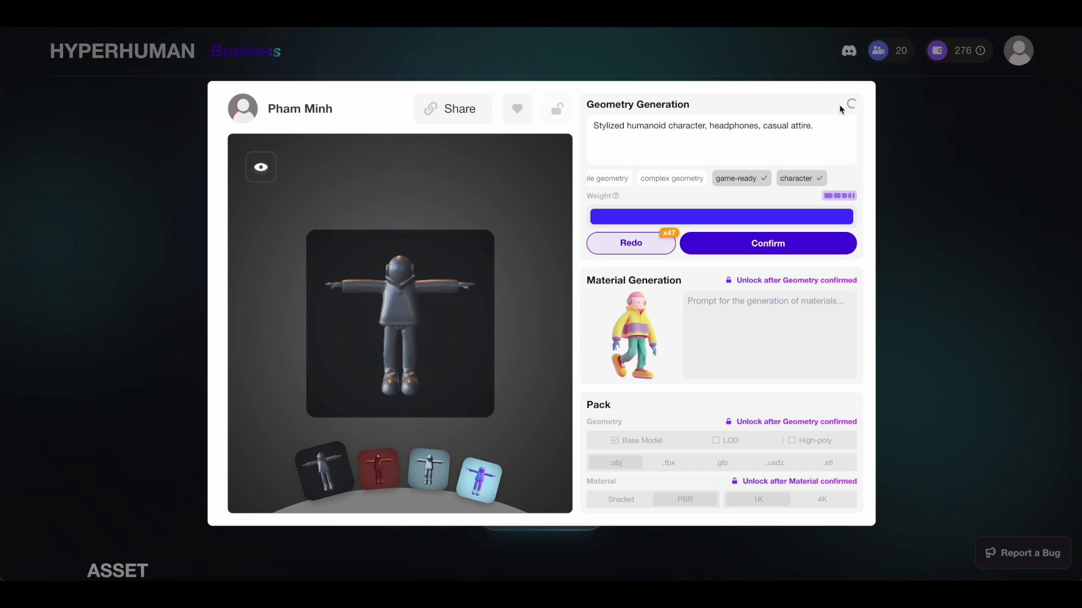
# - Compare the four geometry versions in History and choose the latest T-pose model
pyautogui.click(840, 104)
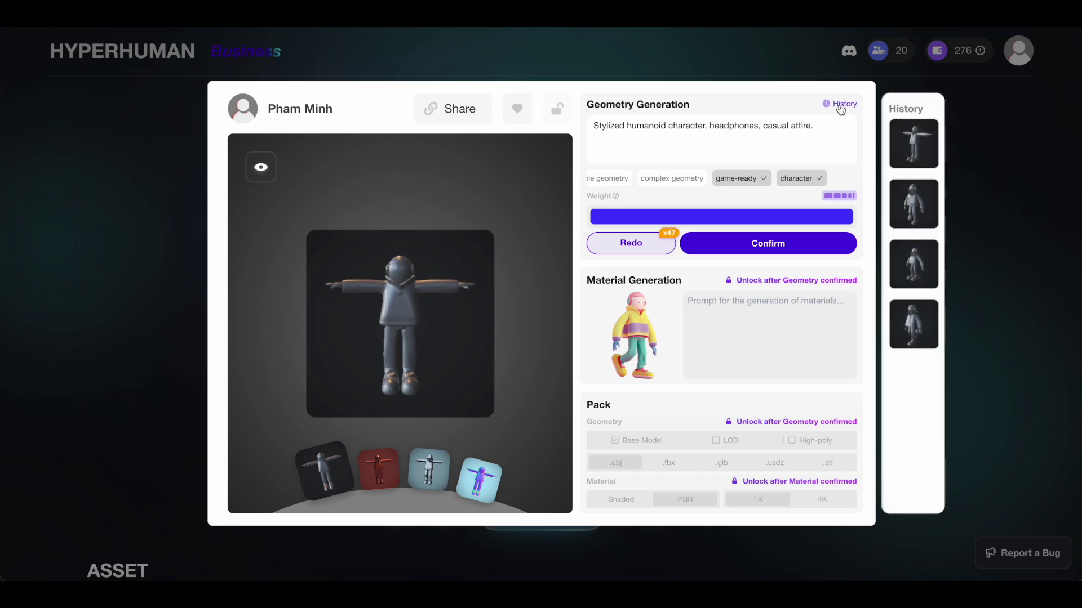
pyautogui.click(916, 155)
pyautogui.click(914, 216)
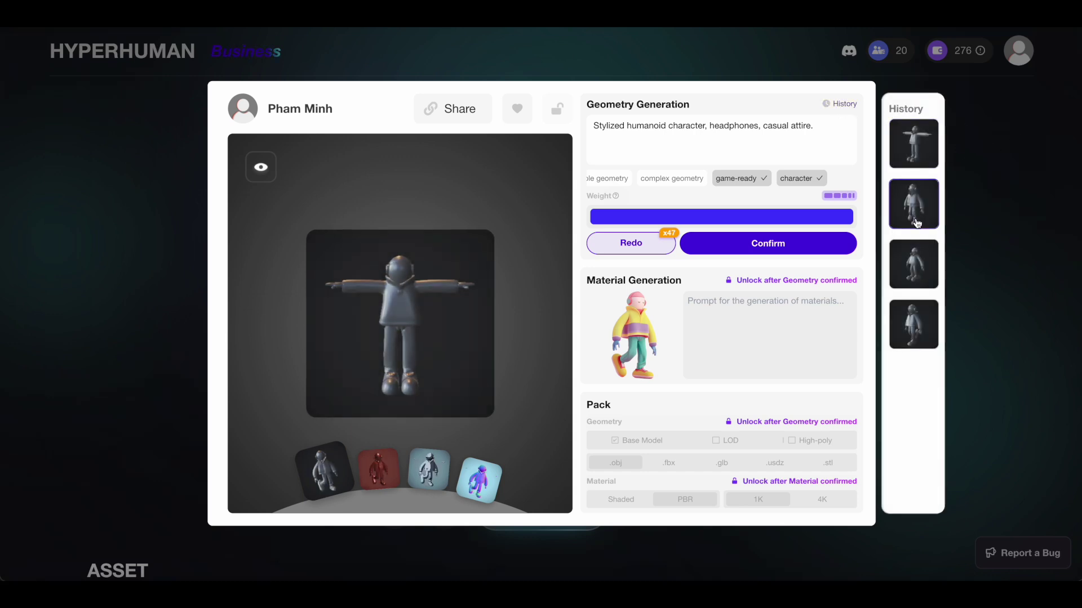
pyautogui.click(912, 340)
pyautogui.click(912, 264)
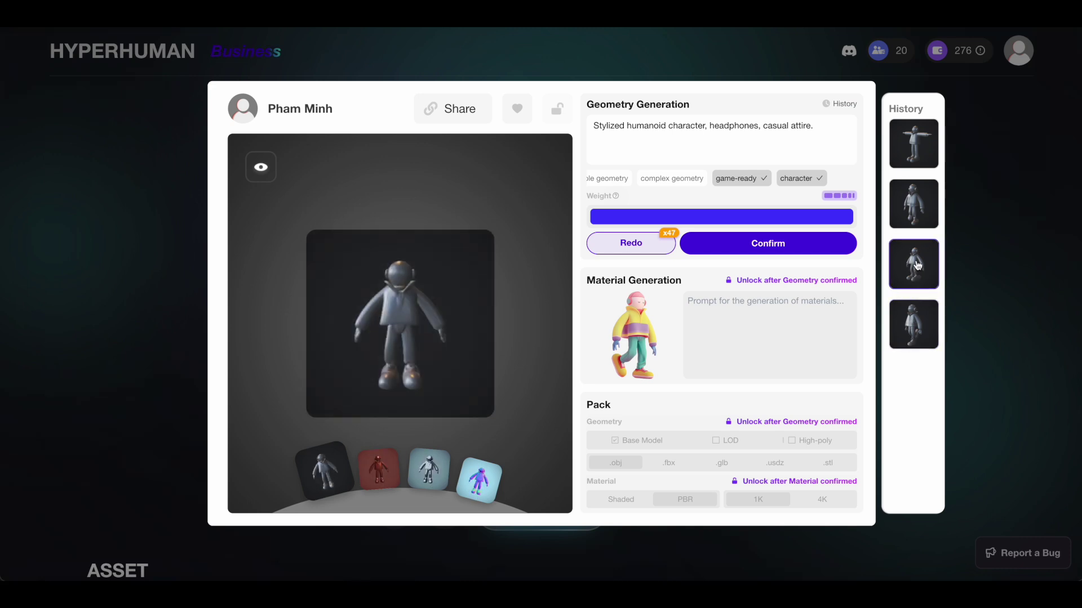
pyautogui.click(913, 204)
pyautogui.click(918, 149)
pyautogui.click(918, 195)
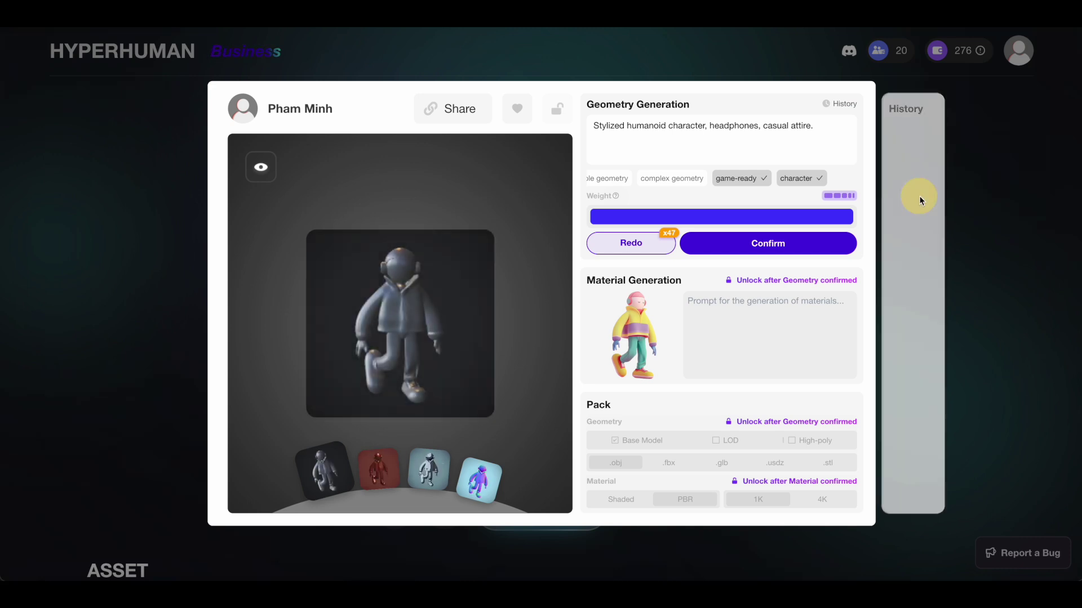
pyautogui.click(844, 105)
pyautogui.click(917, 143)
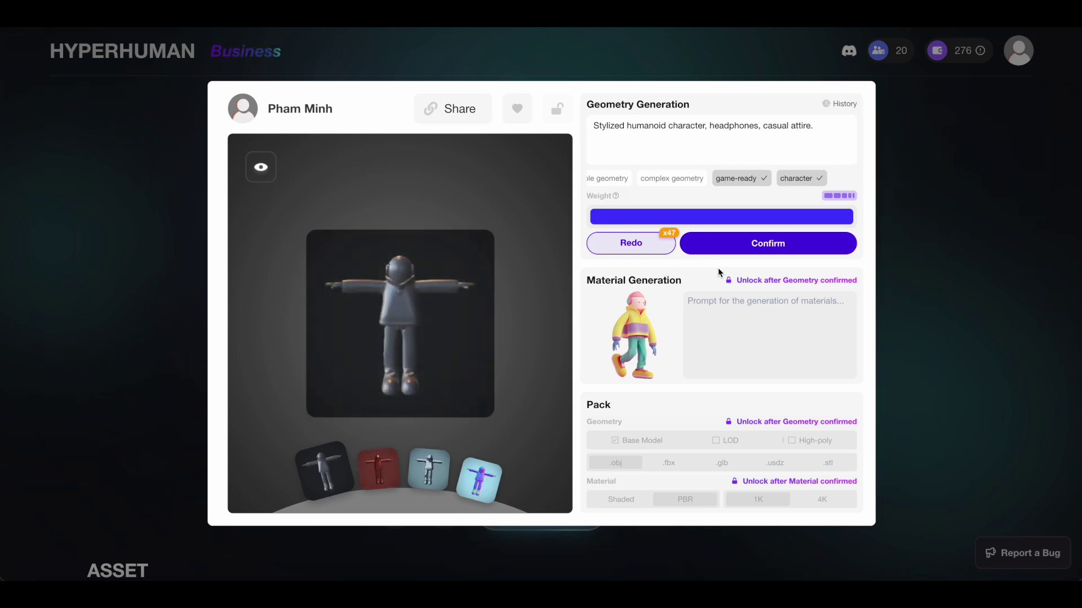
pyautogui.moveTo(763, 248)
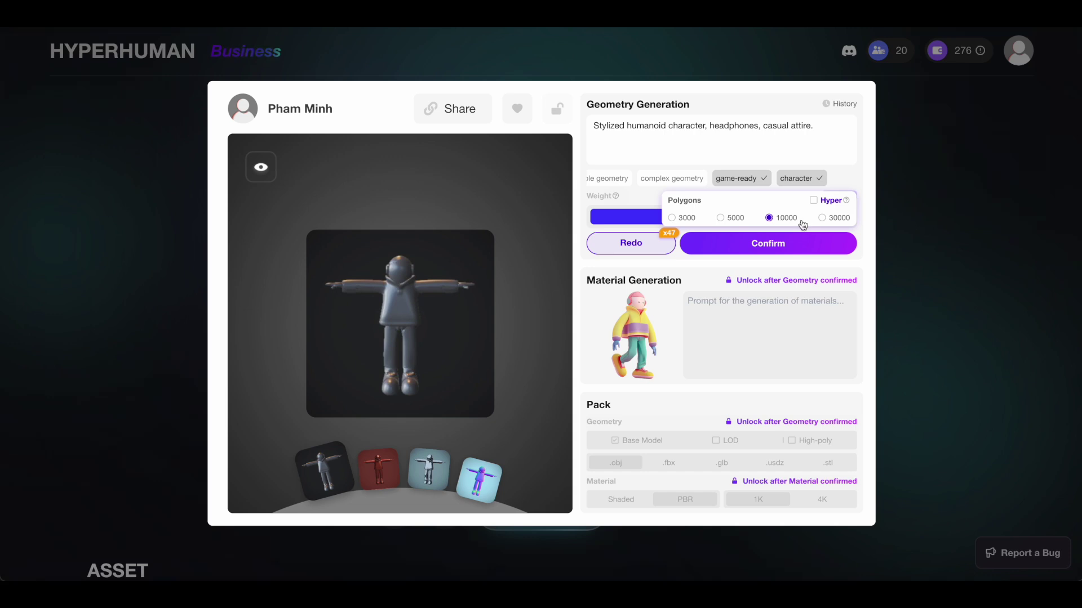
# - Confirm the T-pose geometry at 10000 polygons for 3 credits and mark it symmetrical
pyautogui.click(778, 253)
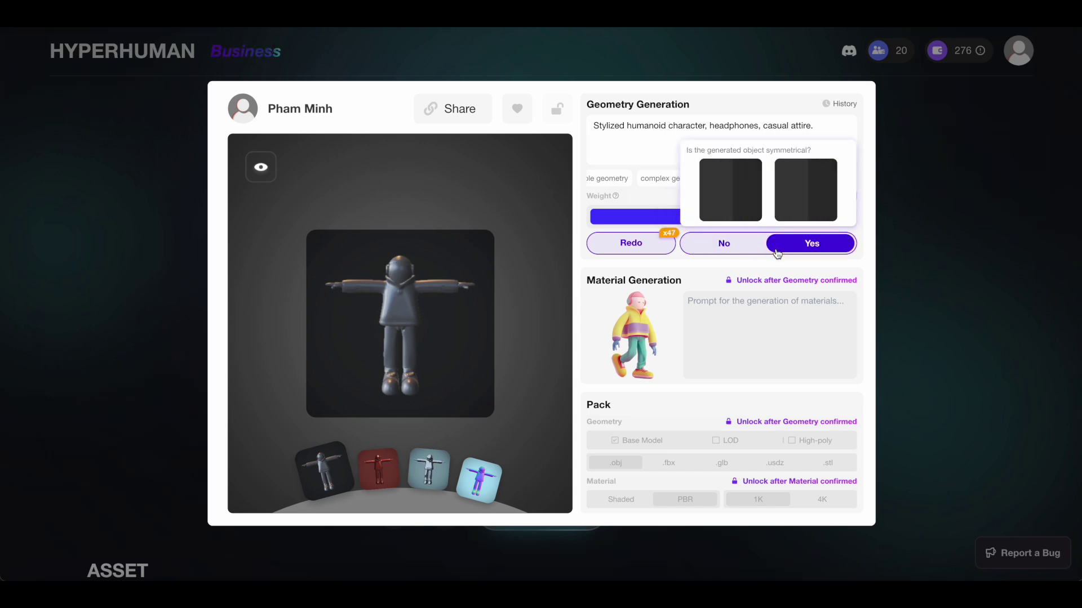
pyautogui.click(822, 249)
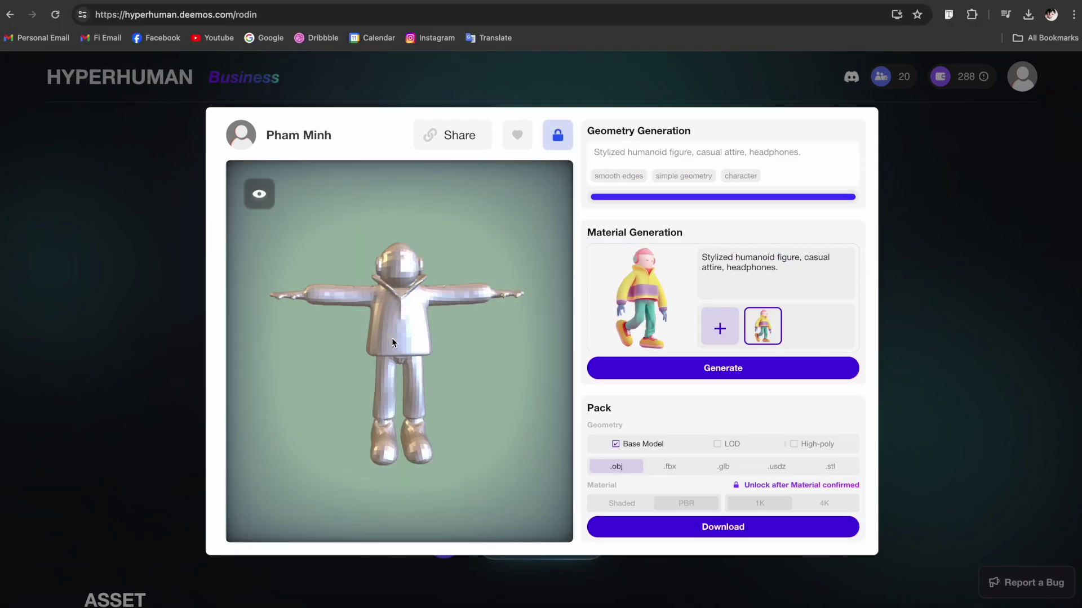
pyautogui.moveTo(391, 336); pyautogui.dragTo(454, 343)
# - Switch the viewer to Geometry, then Wireframe, rotate the mesh, and select the material prompt
pyautogui.moveTo(254, 189)
pyautogui.click(274, 214)
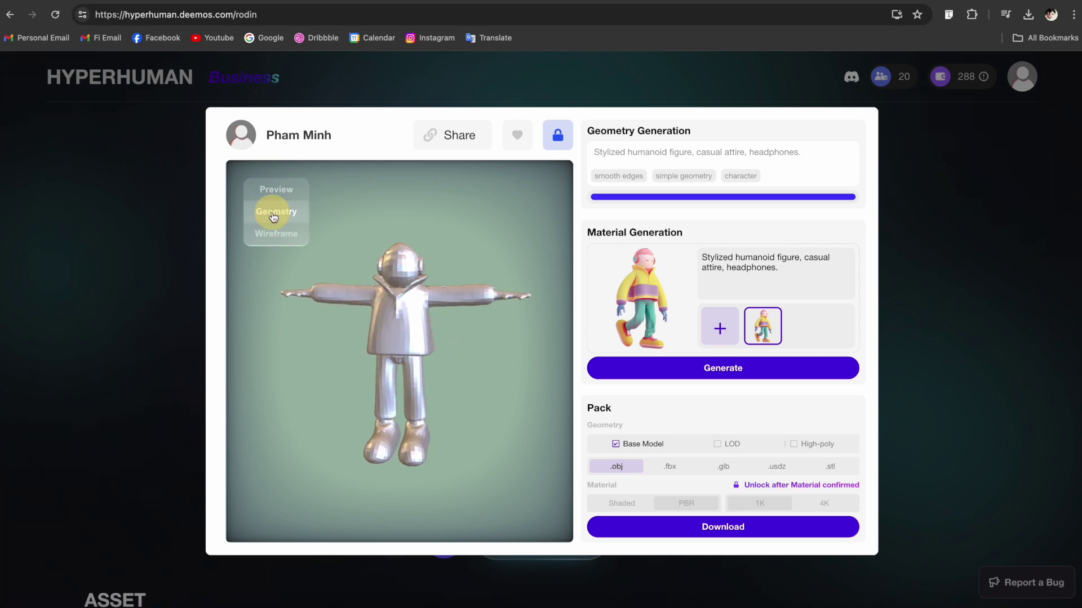
pyautogui.moveTo(259, 195)
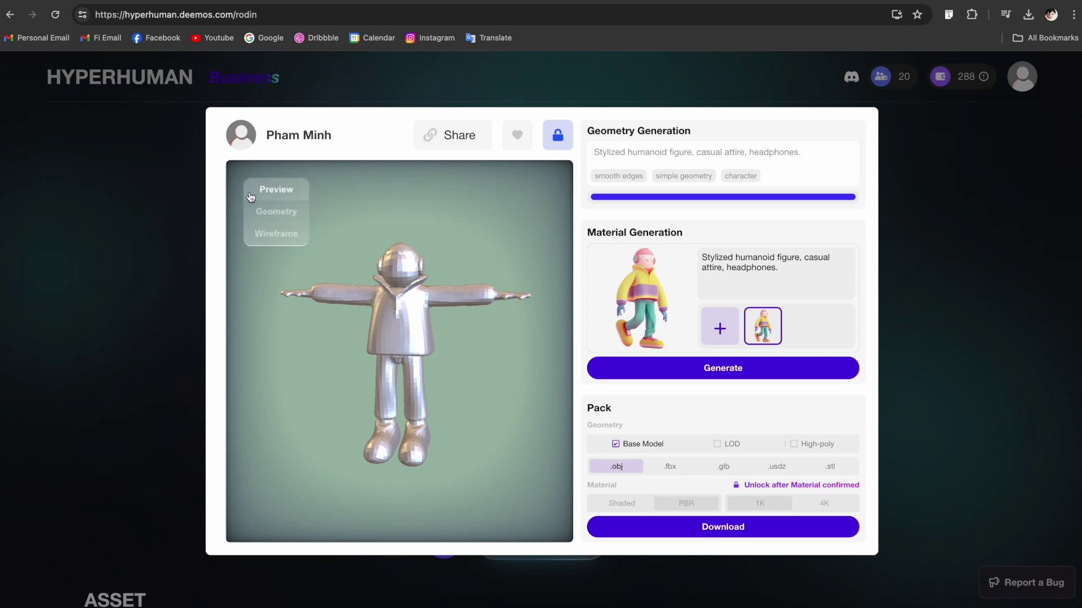
pyautogui.click(272, 223)
pyautogui.click(273, 233)
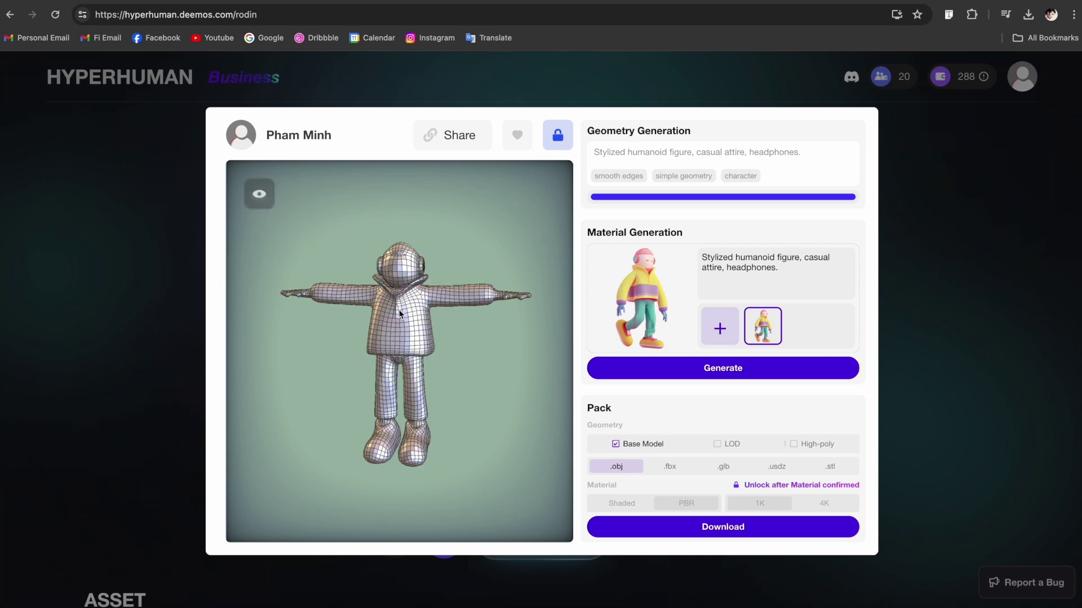
pyautogui.moveTo(479, 310); pyautogui.dragTo(387, 333)
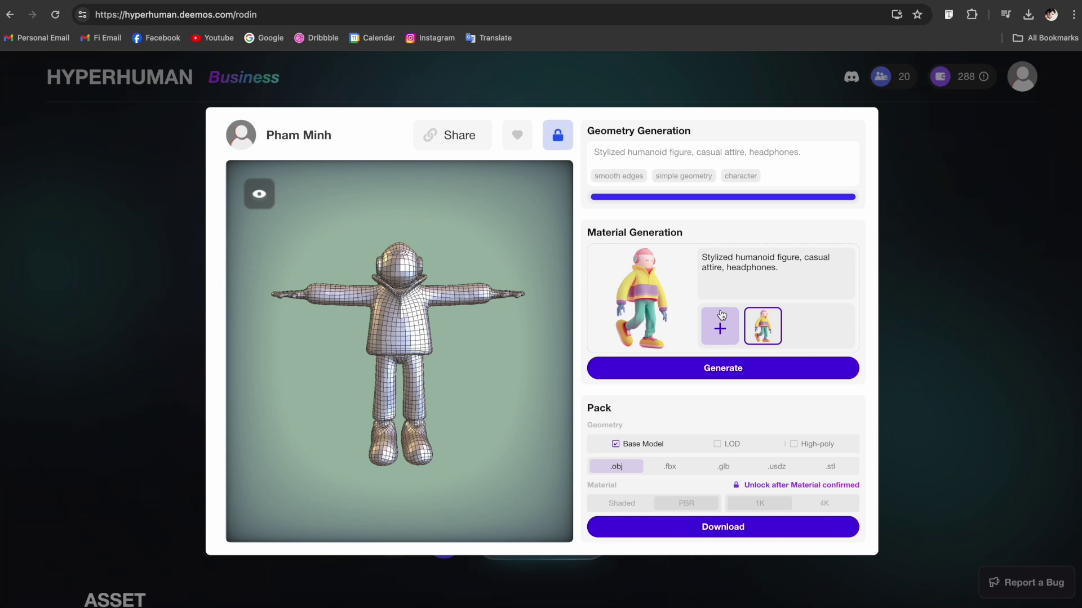
pyautogui.click(790, 270)
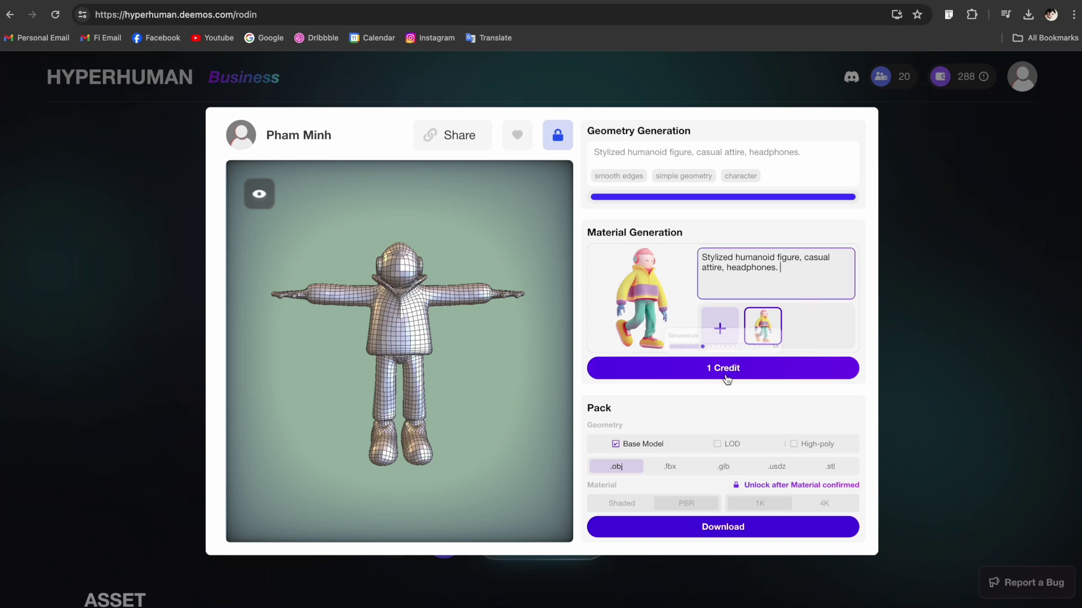
# - Raise the material generation temperature to 5 and start generating the character's materials for 1 credit
pyautogui.moveTo(737, 374)
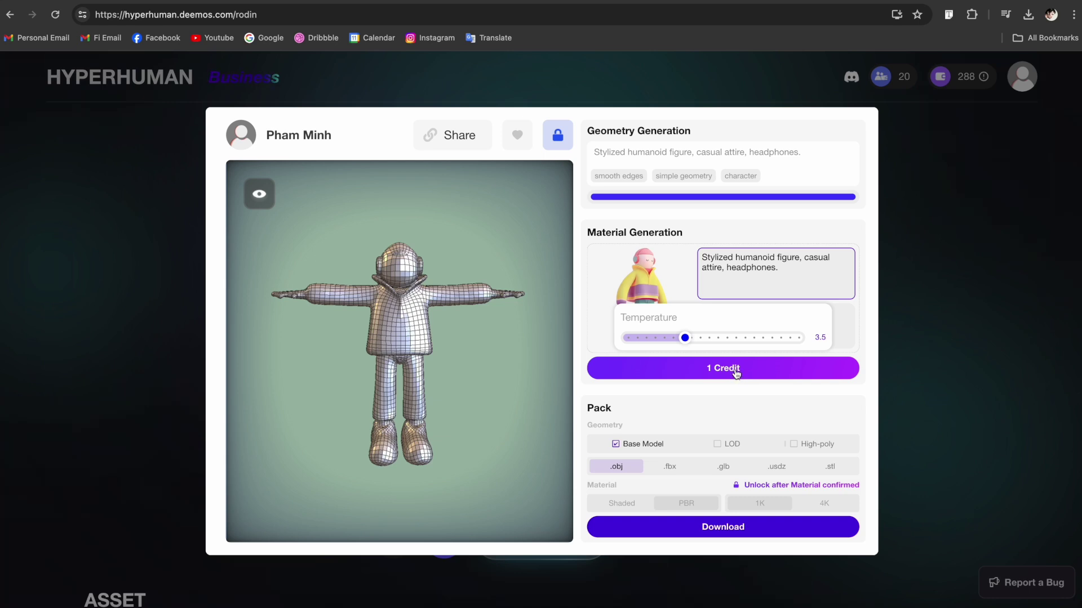
pyautogui.moveTo(683, 338); pyautogui.dragTo(705, 339)
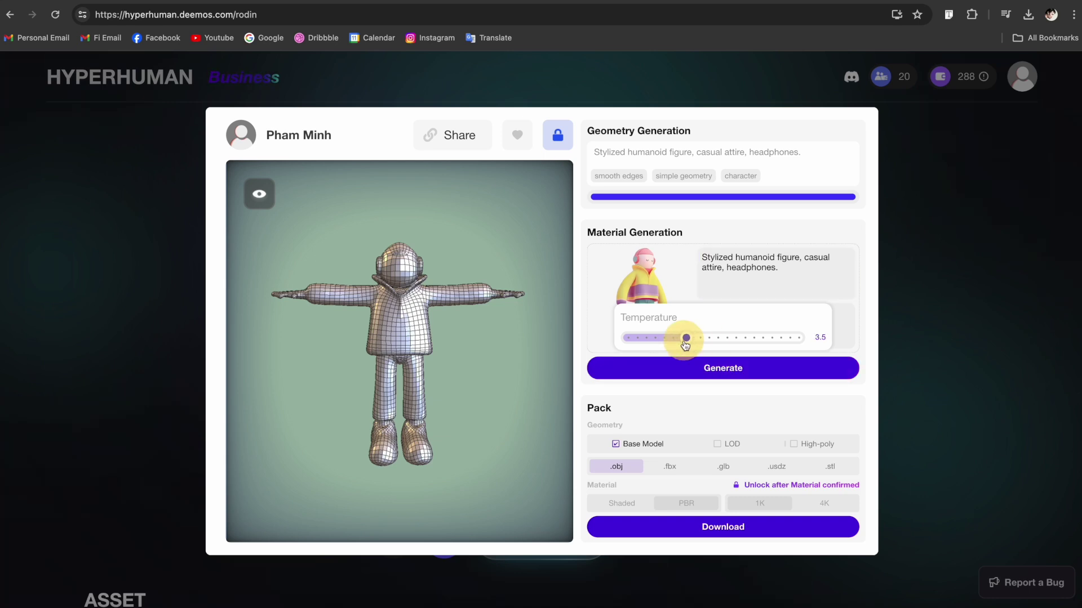
pyautogui.moveTo(685, 345); pyautogui.dragTo(711, 339)
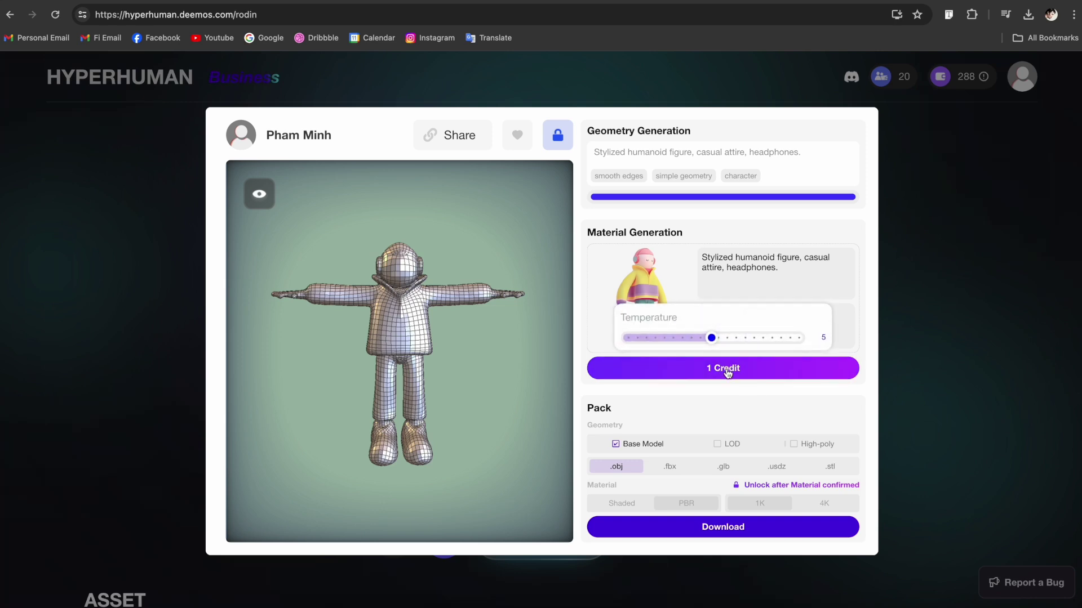
pyautogui.click(726, 369)
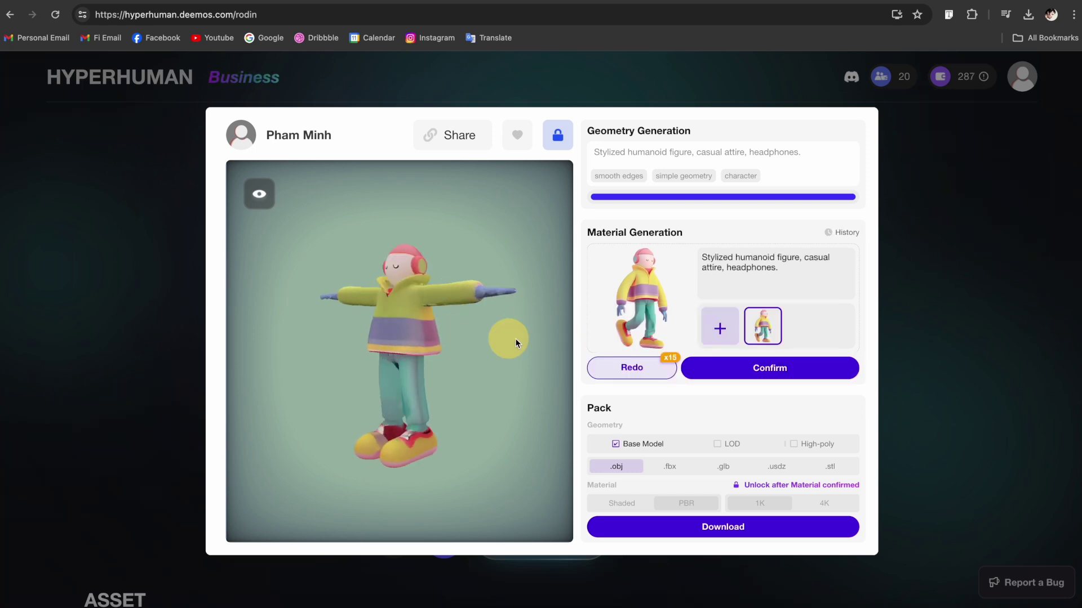
# - Orbit the textured headphone character to check it from front, side and three-quarter views
pyautogui.moveTo(516, 343); pyautogui.dragTo(444, 345)
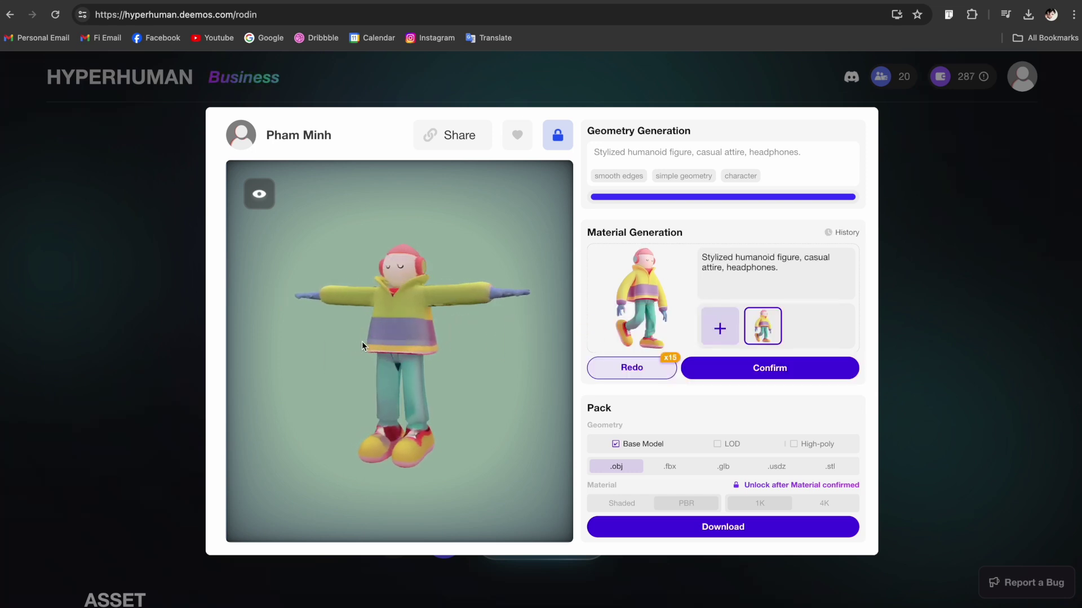
pyautogui.moveTo(361, 343); pyautogui.dragTo(392, 369)
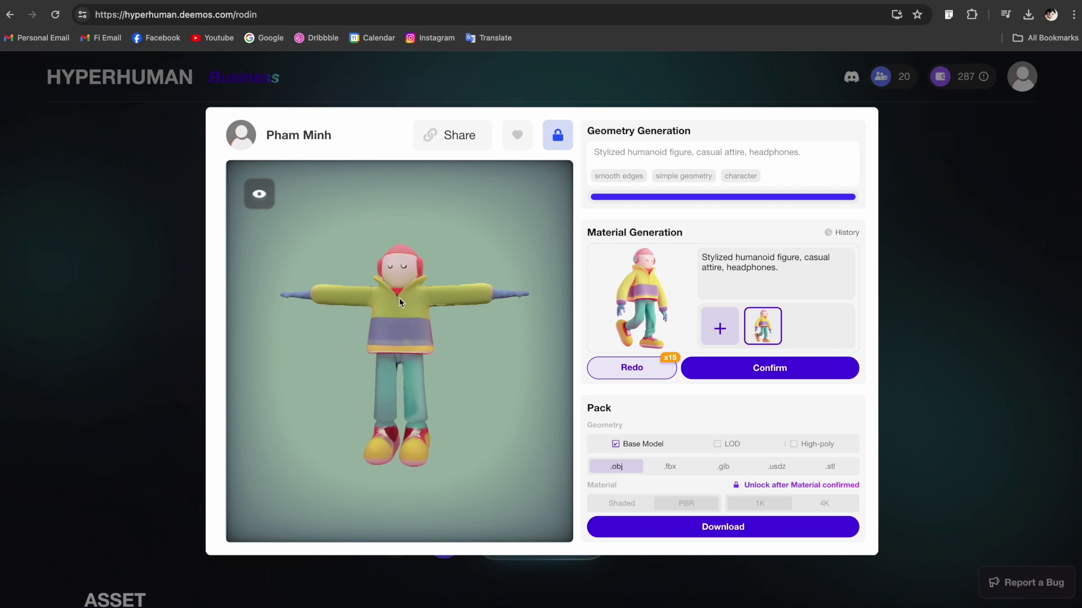
pyautogui.click(430, 306)
pyautogui.moveTo(414, 444); pyautogui.dragTo(501, 329)
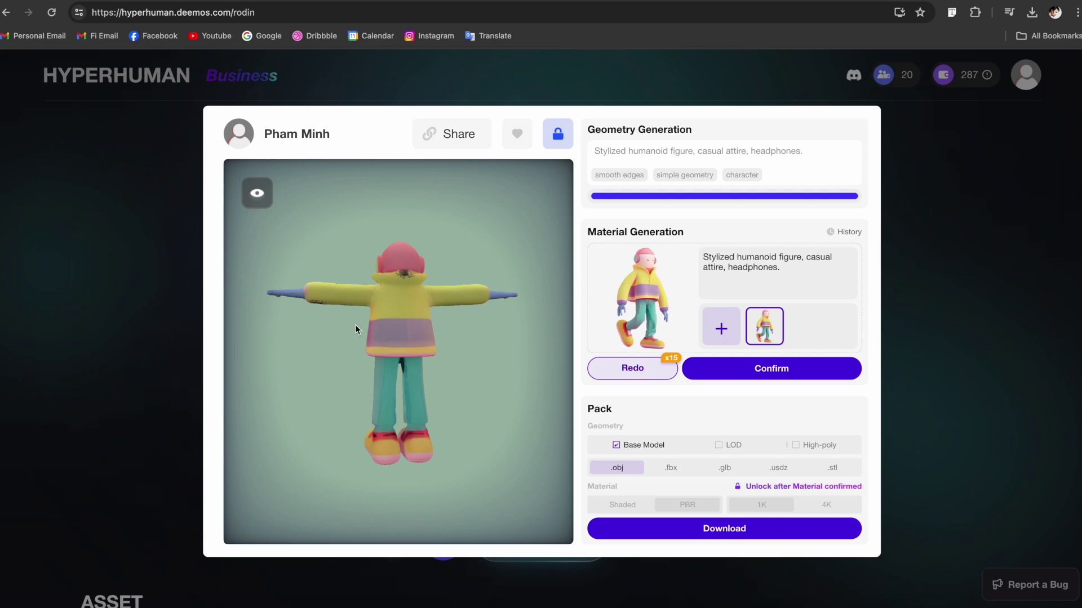
pyautogui.moveTo(378, 319); pyautogui.dragTo(514, 340)
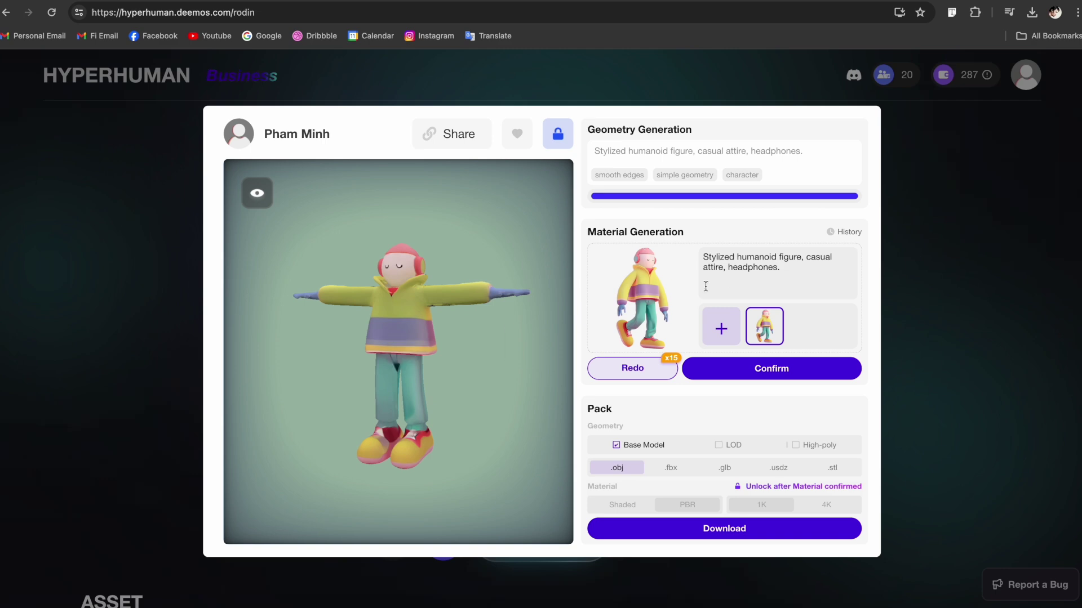
pyautogui.moveTo(400, 357)
pyautogui.mouseDown()
pyautogui.moveTo(397, 340)
pyautogui.moveTo(403, 372)
pyautogui.mouseUp()
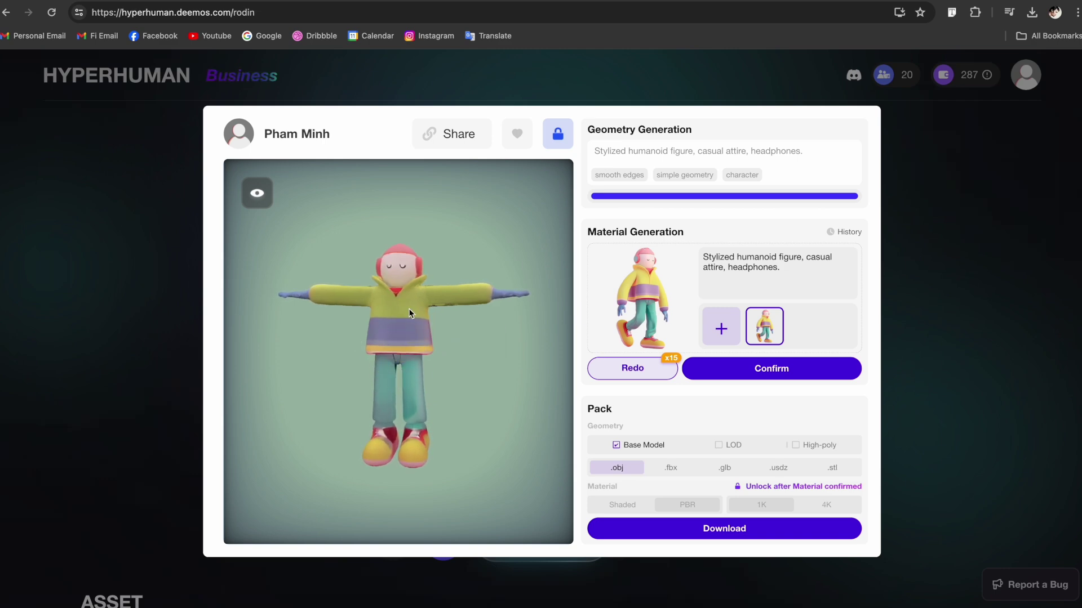
pyautogui.moveTo(431, 309); pyautogui.dragTo(418, 333)
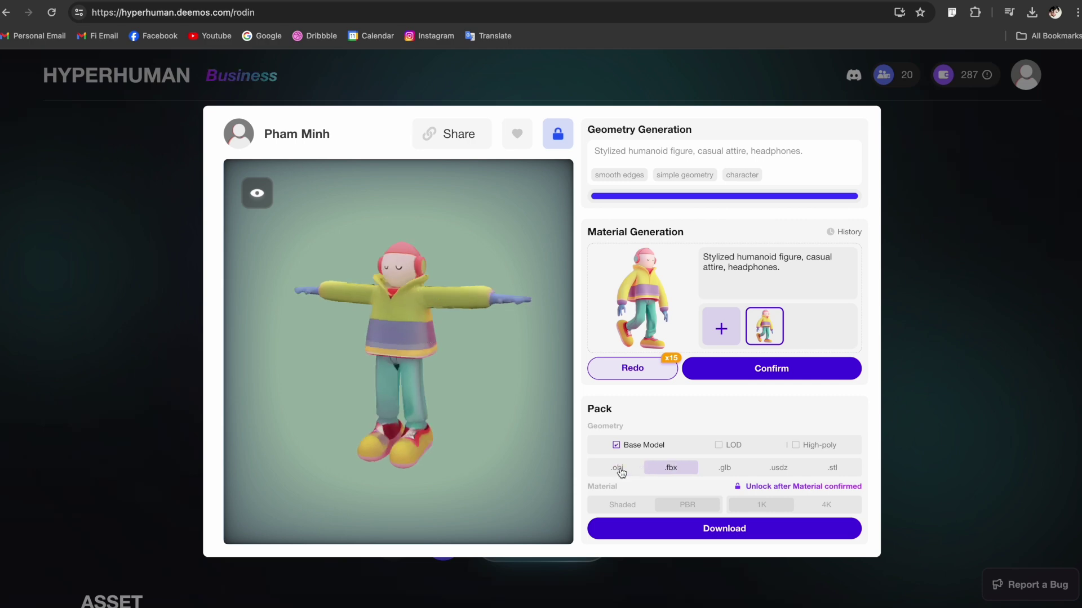
pyautogui.moveTo(493, 322); pyautogui.dragTo(432, 364)
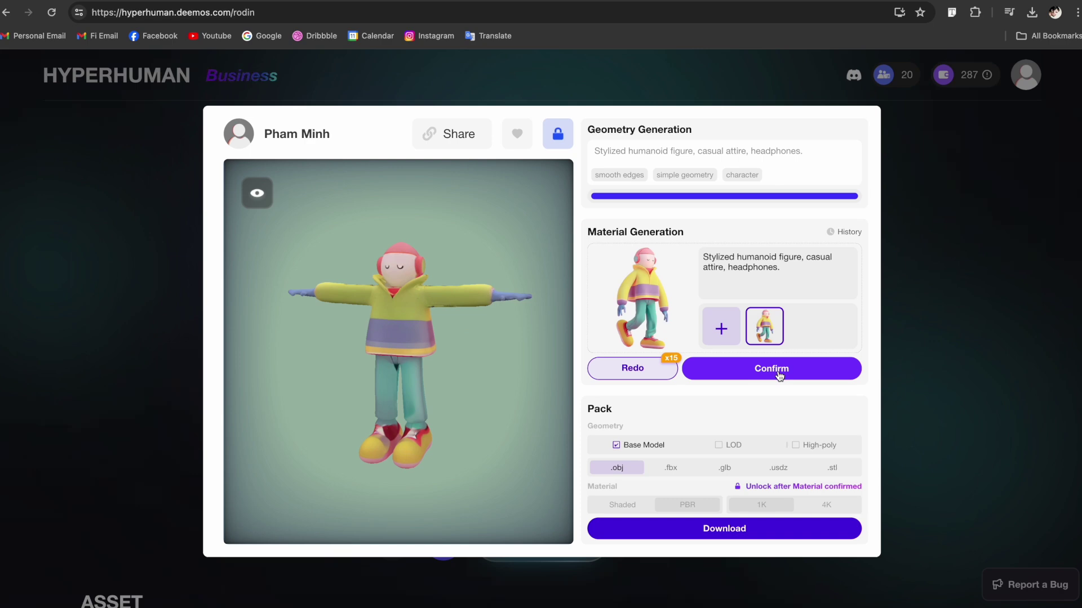
pyautogui.moveTo(628, 382)
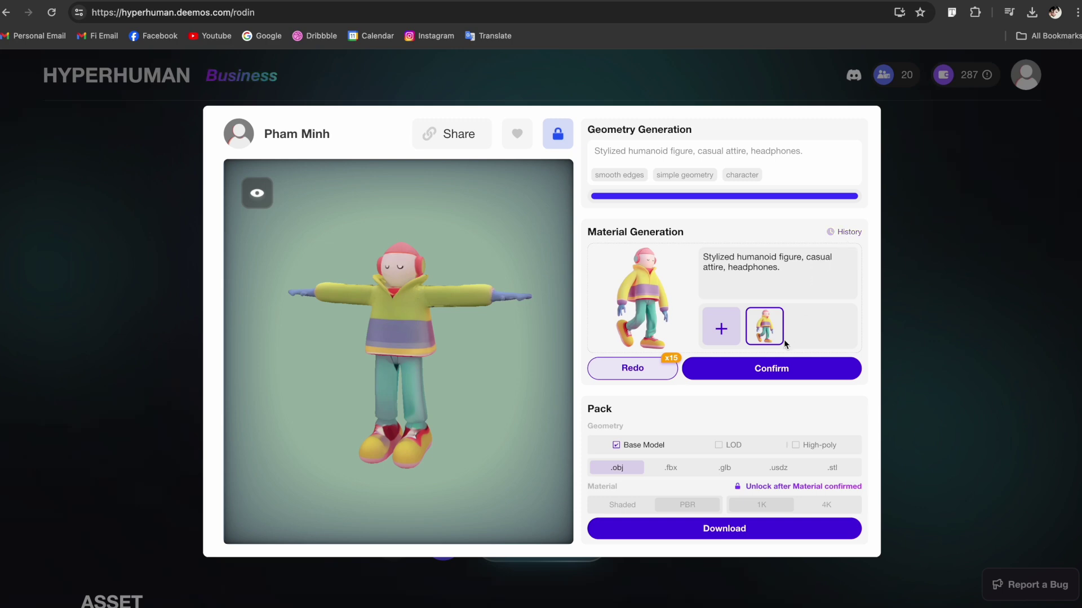
# - Confirm the generated material and set the export format to .obj after comparing the other formats
pyautogui.click(783, 374)
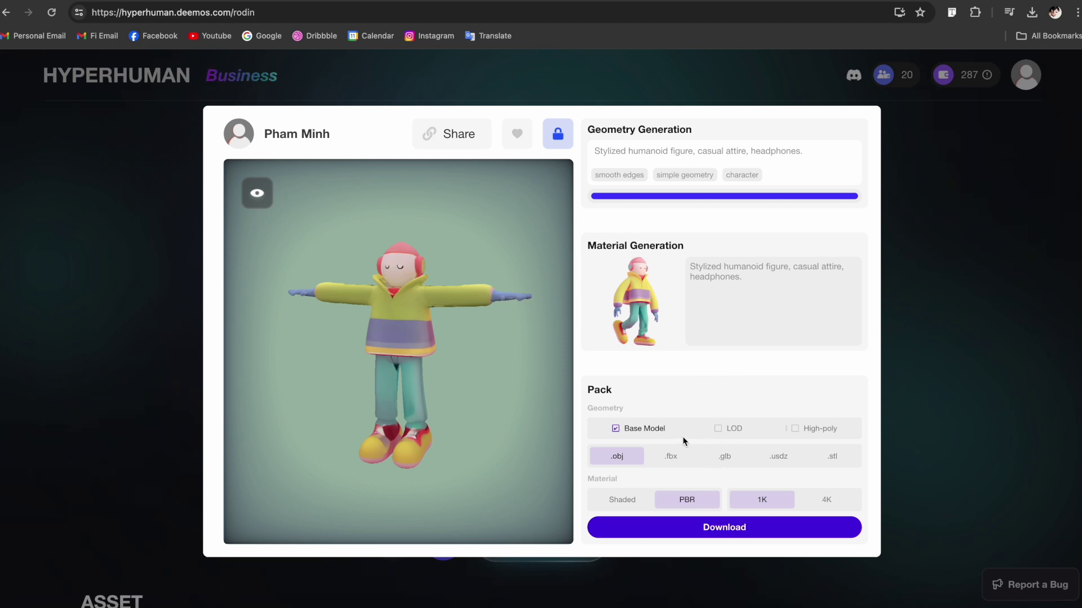
pyautogui.click(679, 461)
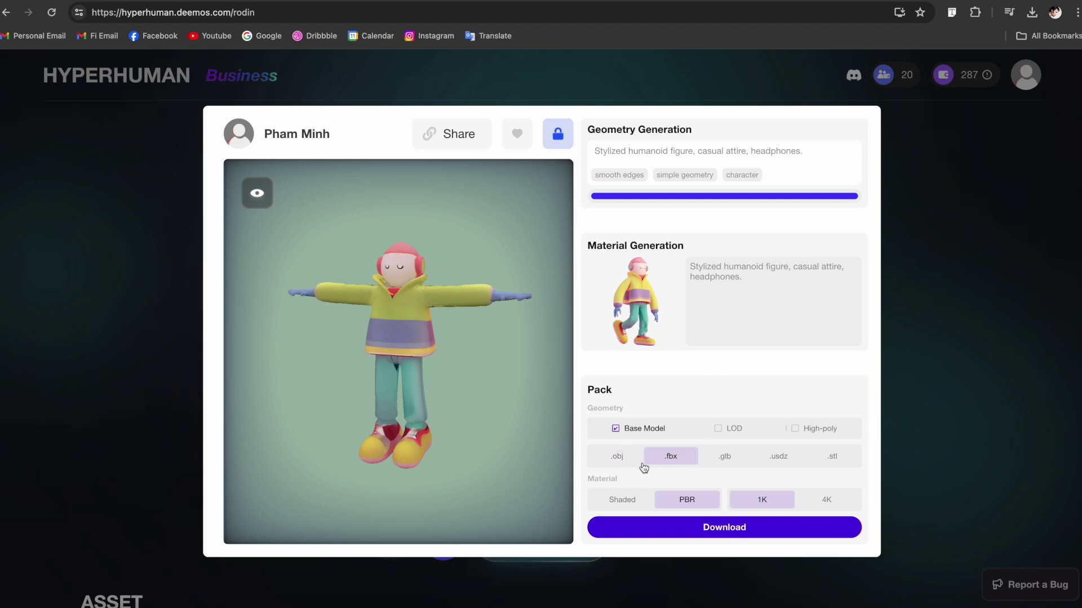
pyautogui.click(600, 456)
pyautogui.click(667, 455)
pyautogui.click(721, 462)
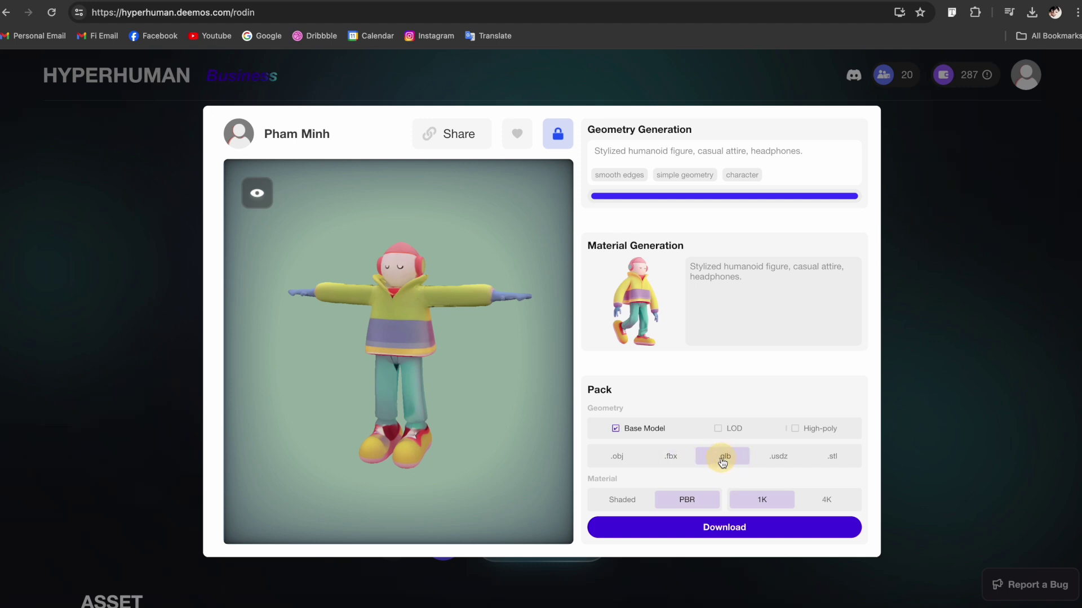
pyautogui.click(782, 463)
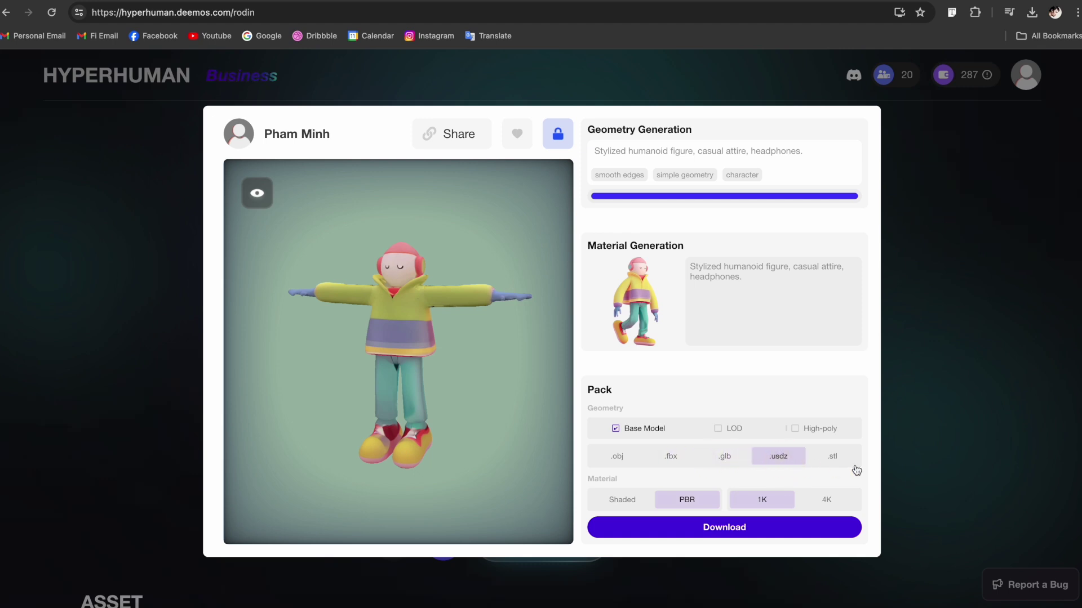
pyautogui.click(842, 465)
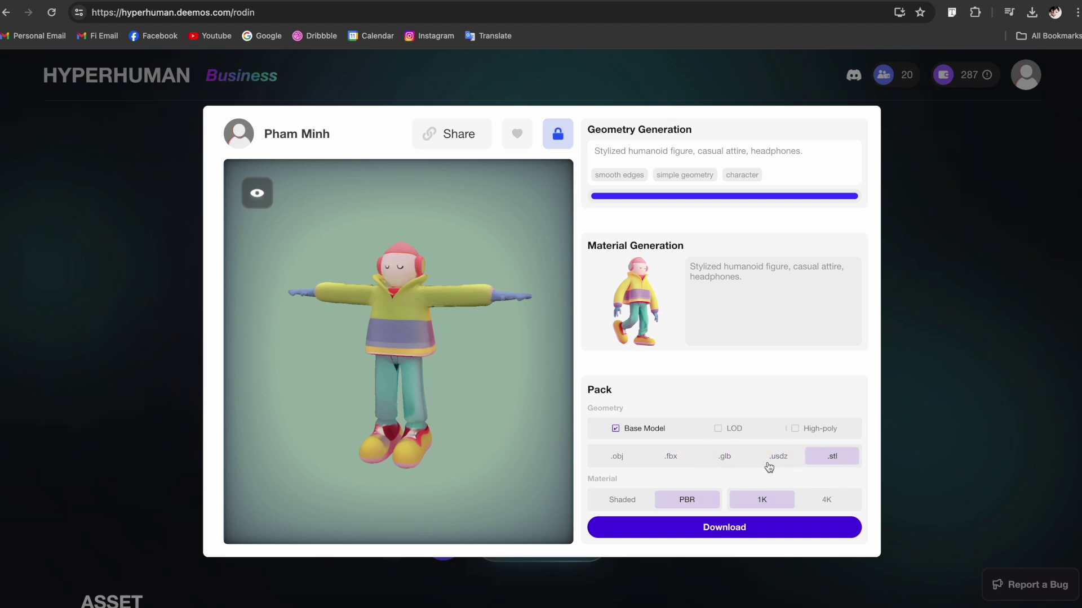
pyautogui.click(617, 456)
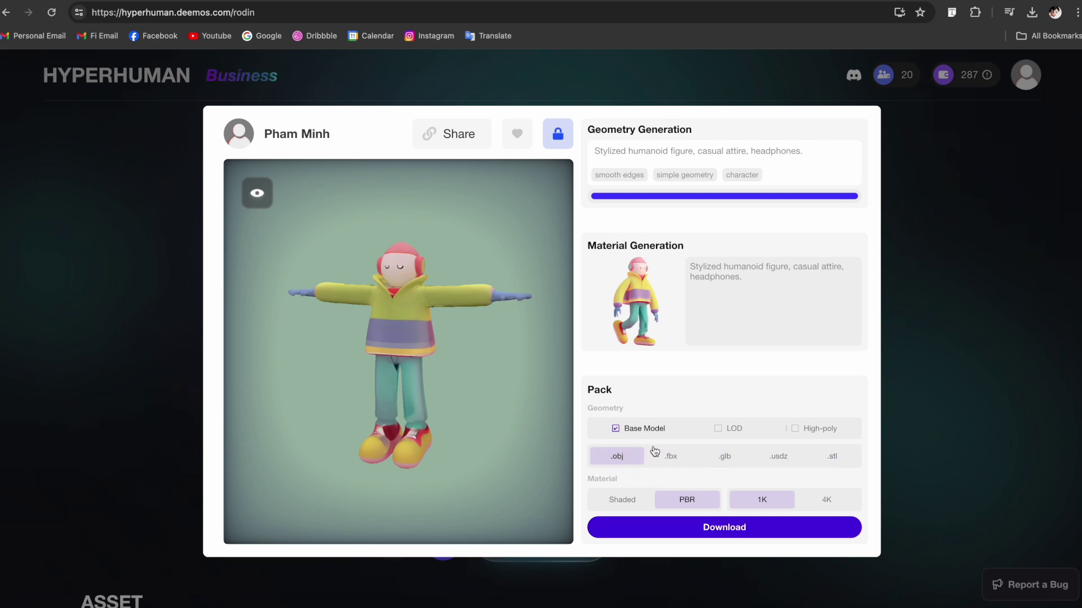
# - Choose PBR material type with 1K texture resolution for the pack
pyautogui.click(630, 503)
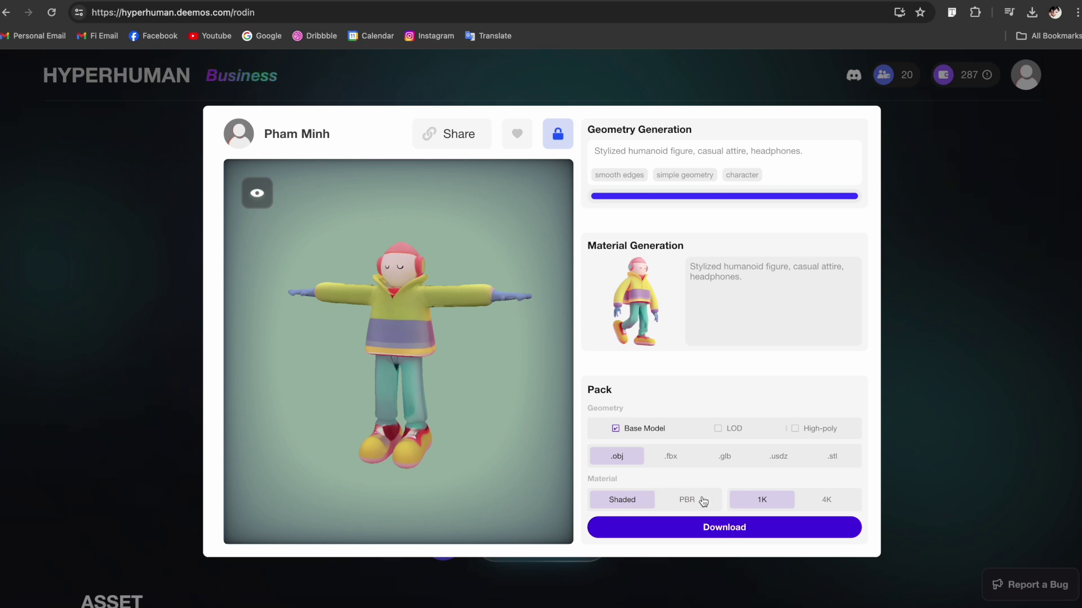
pyautogui.click(703, 501)
pyautogui.click(843, 502)
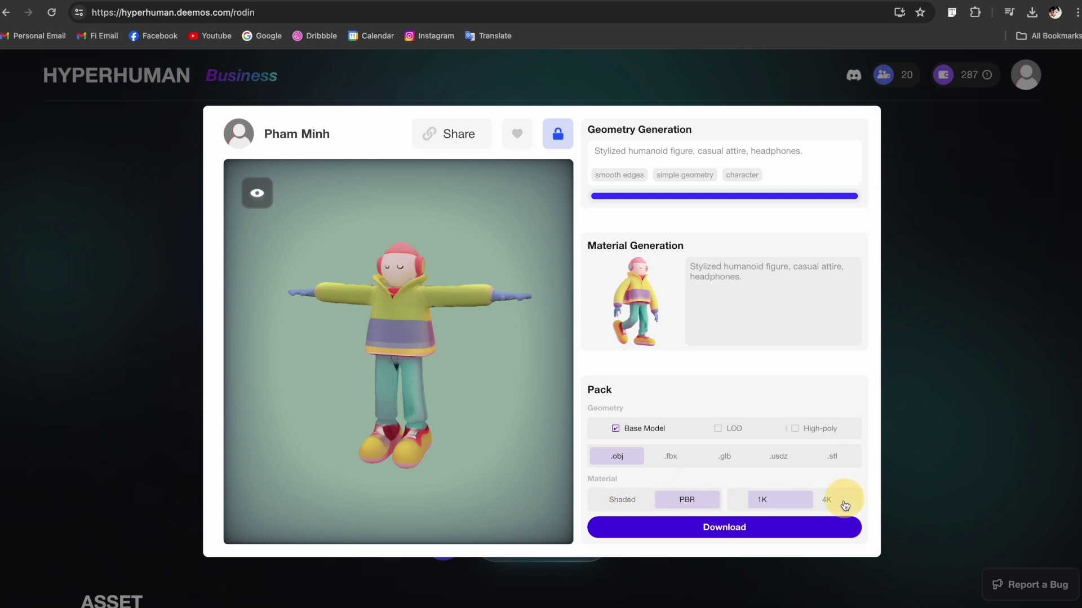
pyautogui.click(765, 503)
pyautogui.click(827, 503)
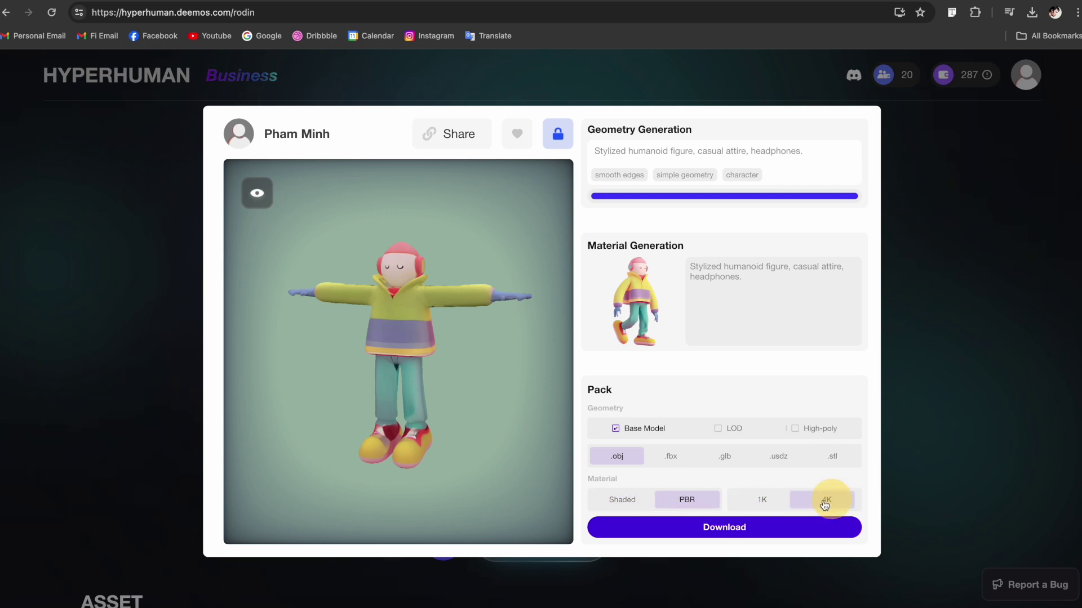
pyautogui.click(756, 498)
pyautogui.click(823, 497)
pyautogui.click(760, 503)
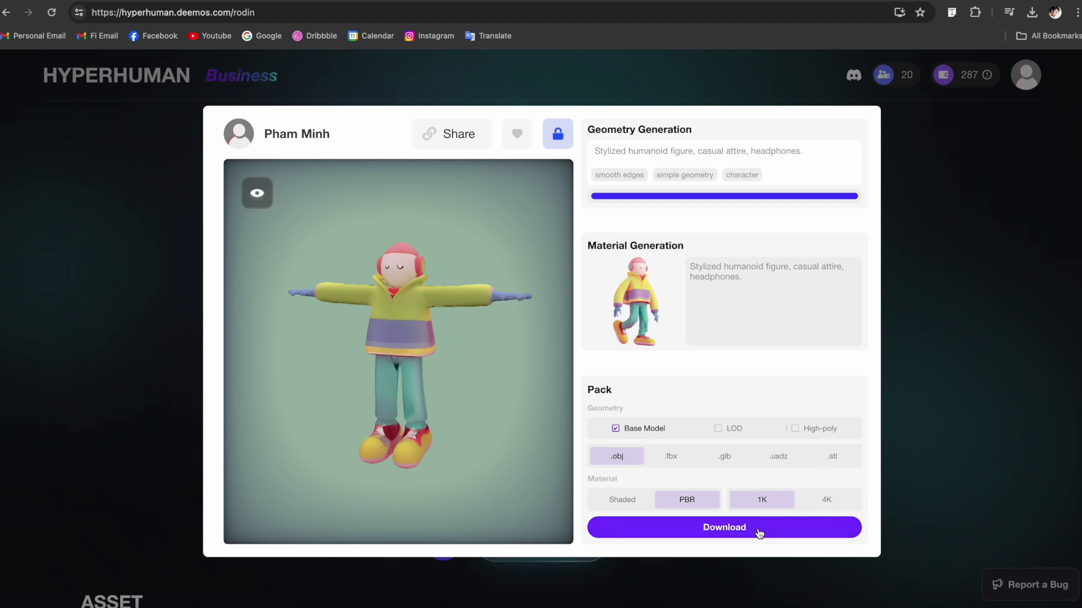
# - Download the packaged .obj model and open its downloaded folder
pyautogui.click(727, 534)
pyautogui.click(732, 526)
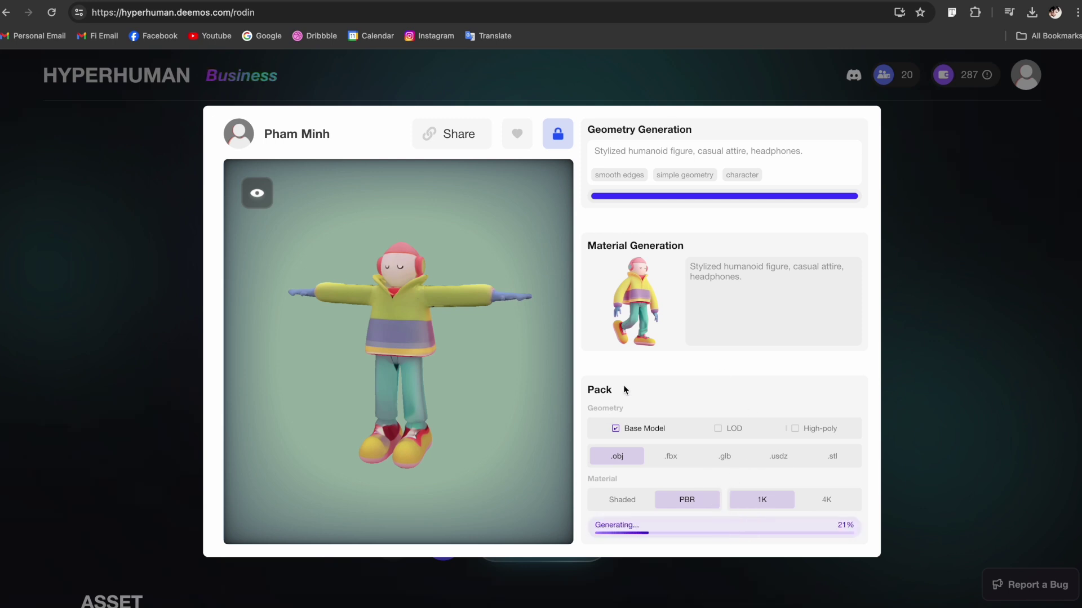
pyautogui.click(198, 260)
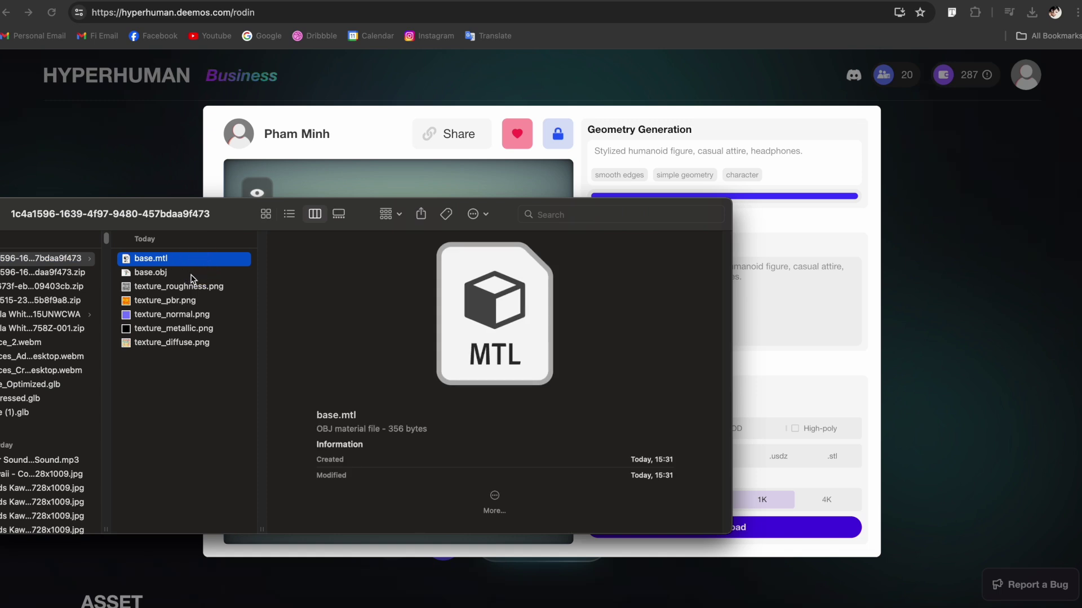
# - Preview base.obj, base.mtl and the roughness and PBR texture images in the downloaded folder
pyautogui.click(178, 273)
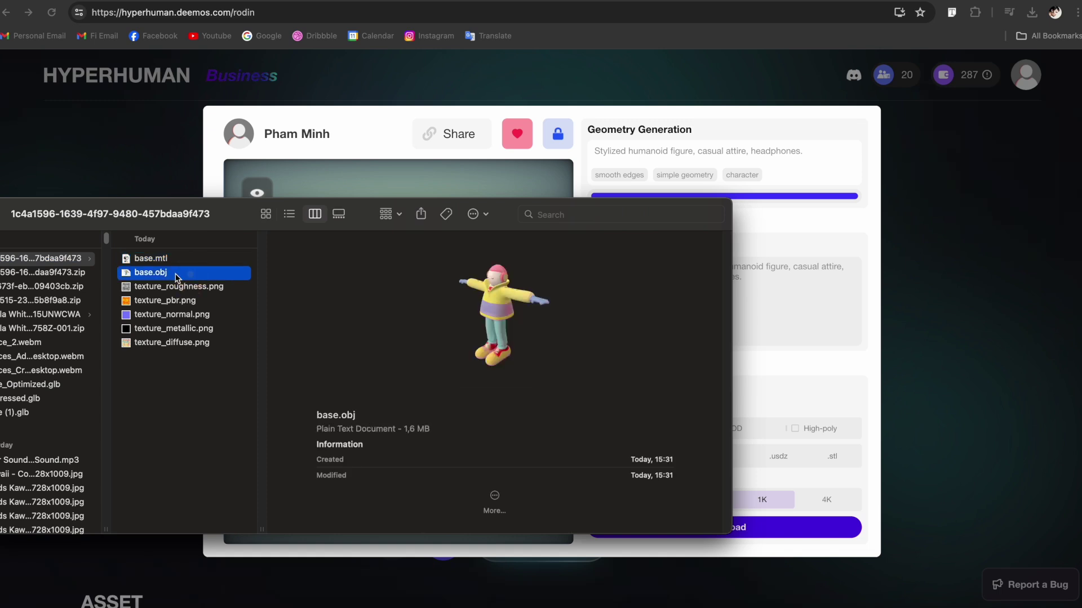
pyautogui.click(172, 408)
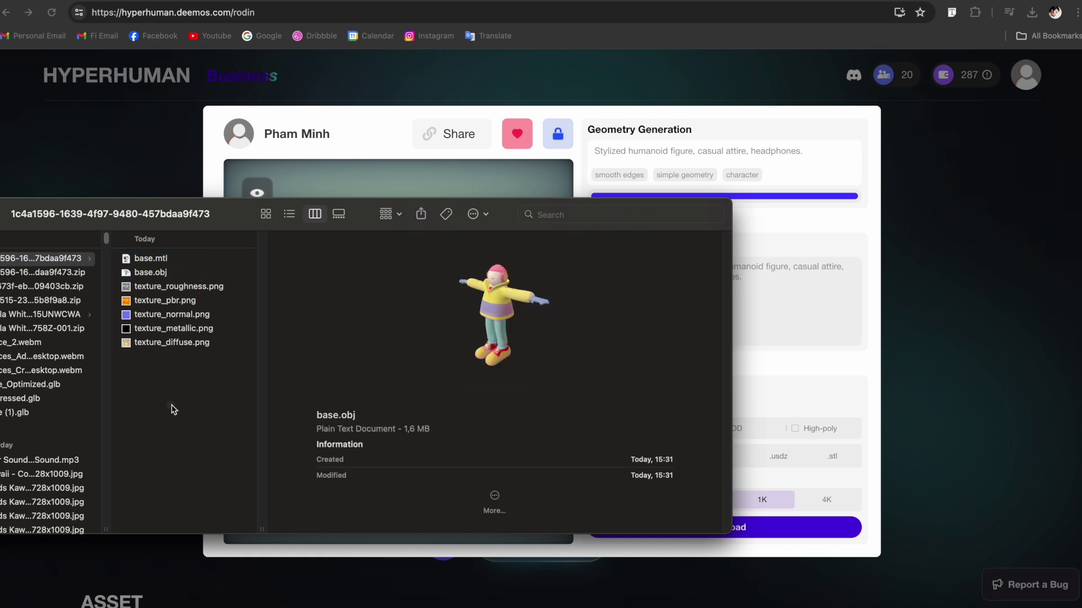
pyautogui.click(163, 273)
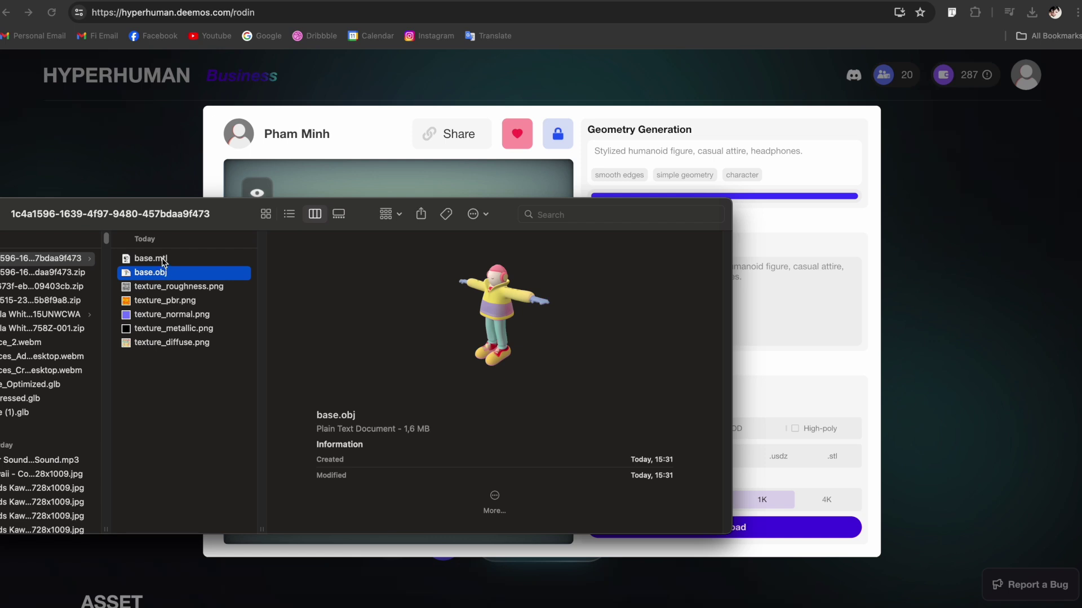
pyautogui.click(162, 260)
pyautogui.click(201, 288)
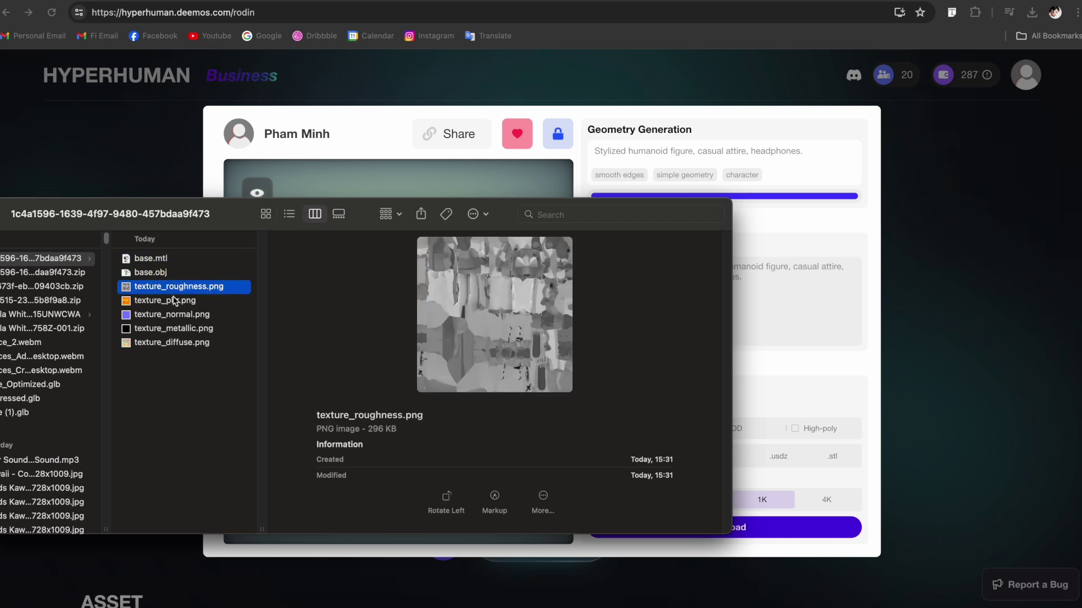
pyautogui.click(170, 305)
pyautogui.click(173, 353)
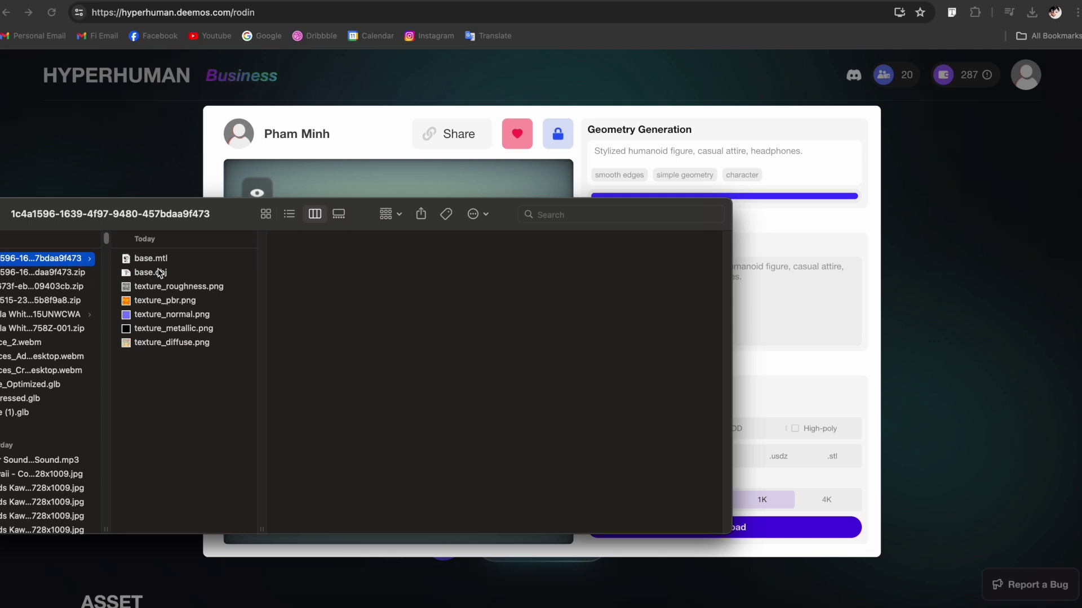
pyautogui.click(176, 273)
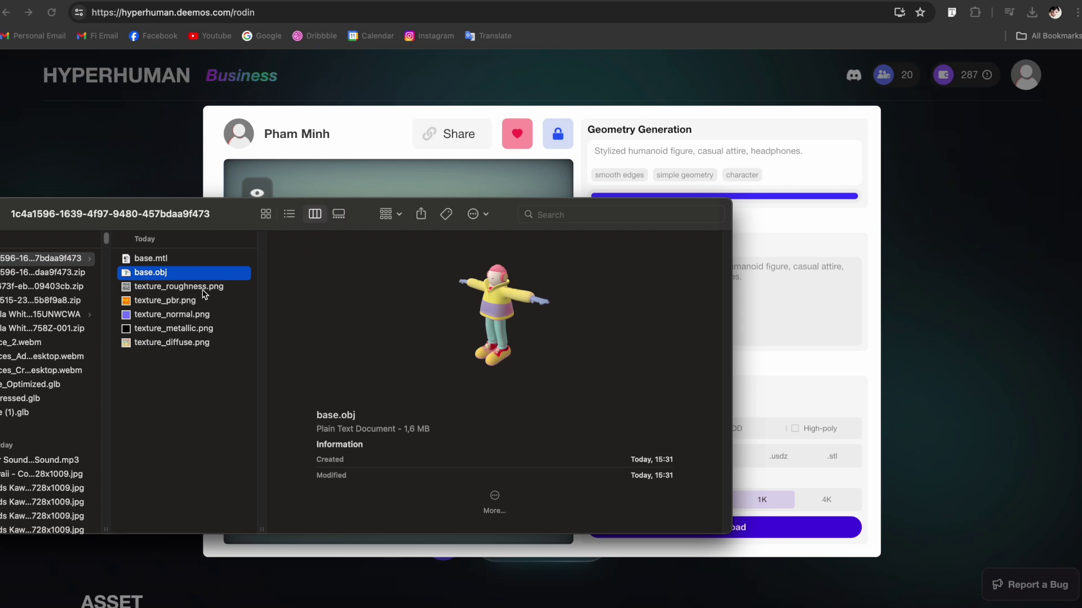
pyautogui.click(163, 388)
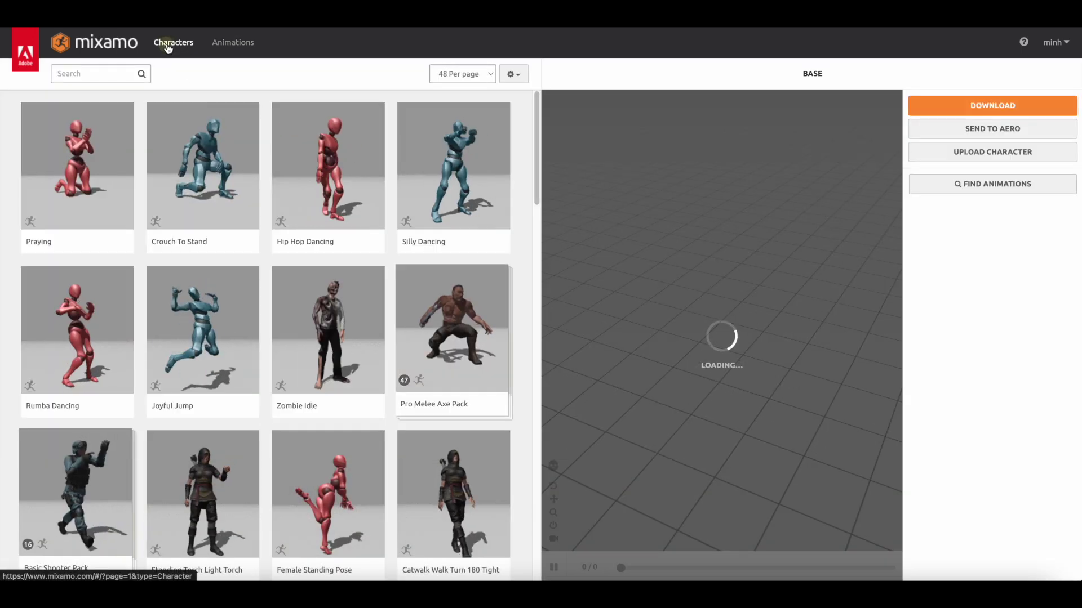
# - Drop the headphone character file from Finder into Mixamo's Upload Character window
pyautogui.click(167, 46)
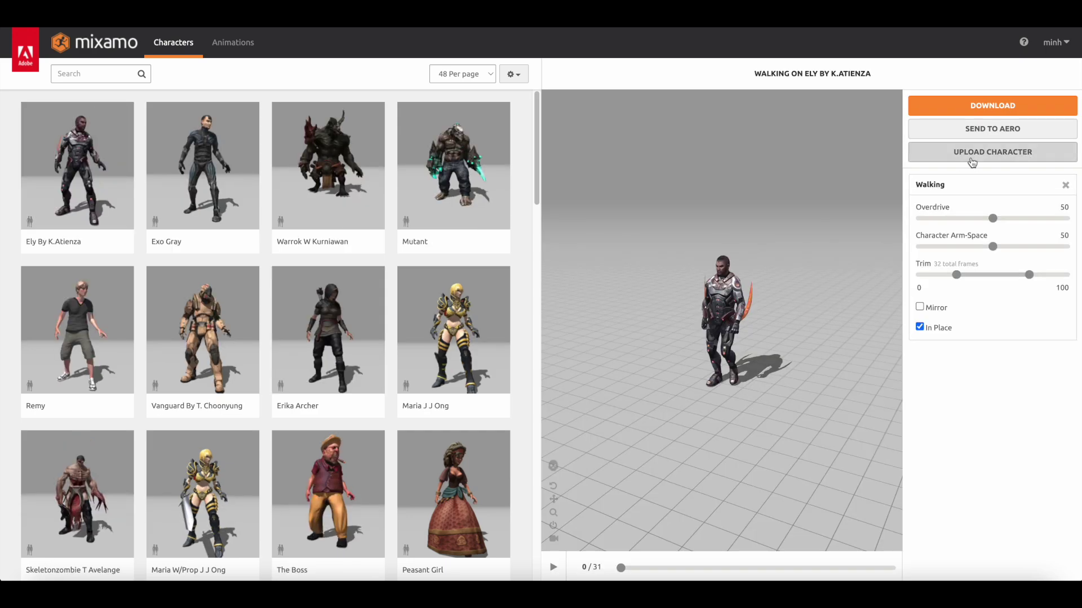
pyautogui.click(971, 161)
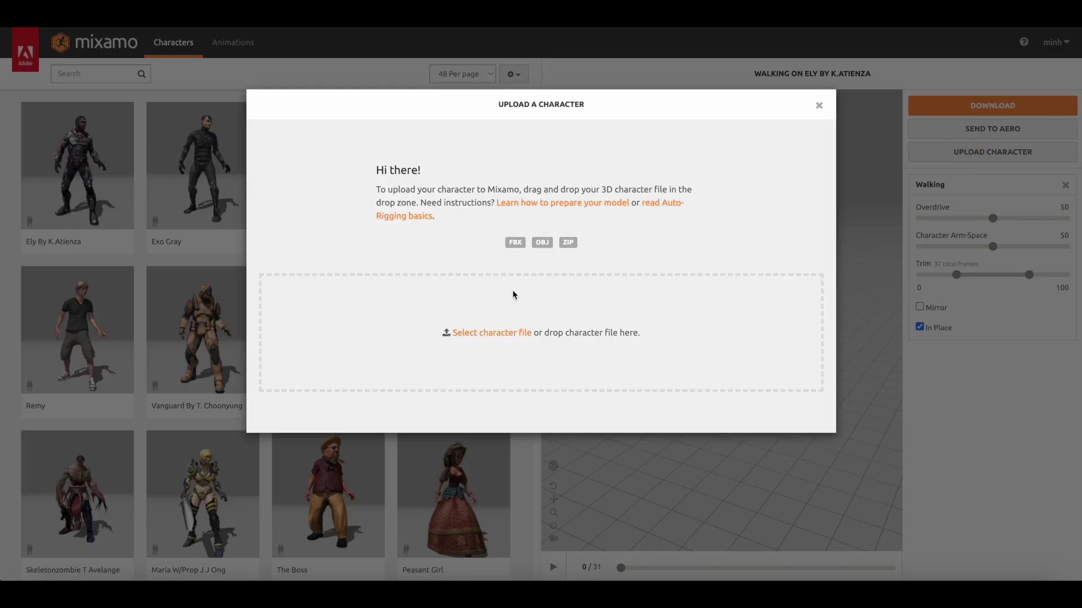
pyautogui.click(38, 577)
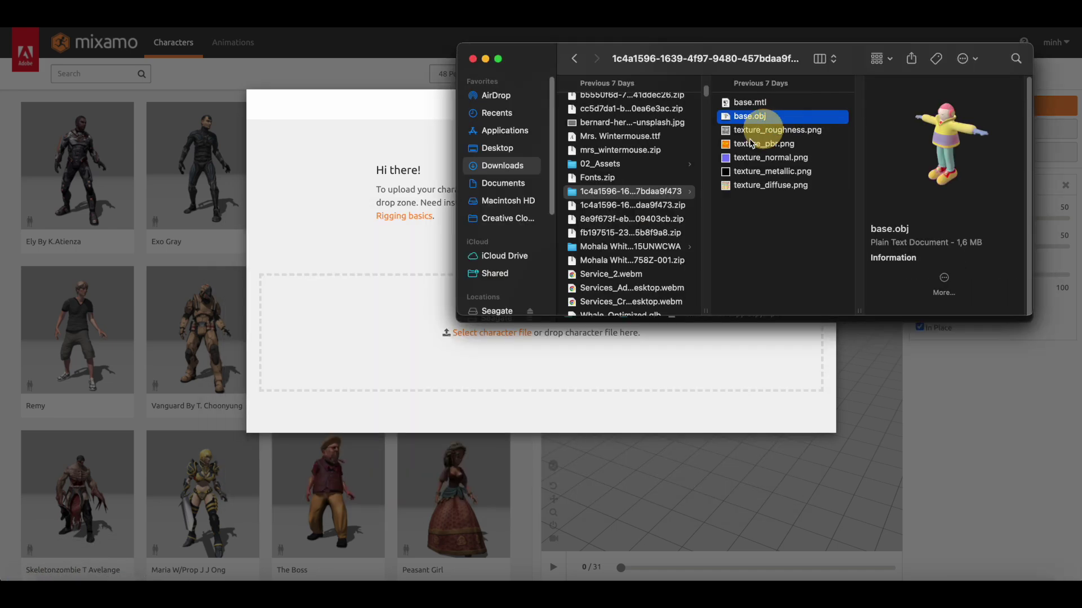
pyautogui.moveTo(753, 111); pyautogui.dragTo(535, 355)
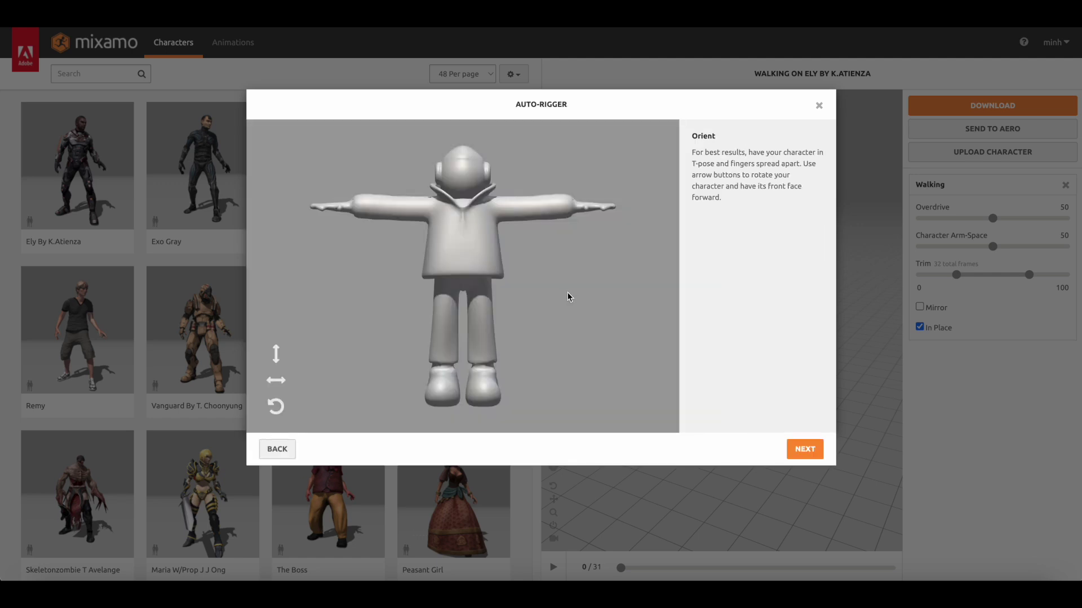
# - Place the chin, wrist, elbow and knee markers on the character
pyautogui.click(804, 448)
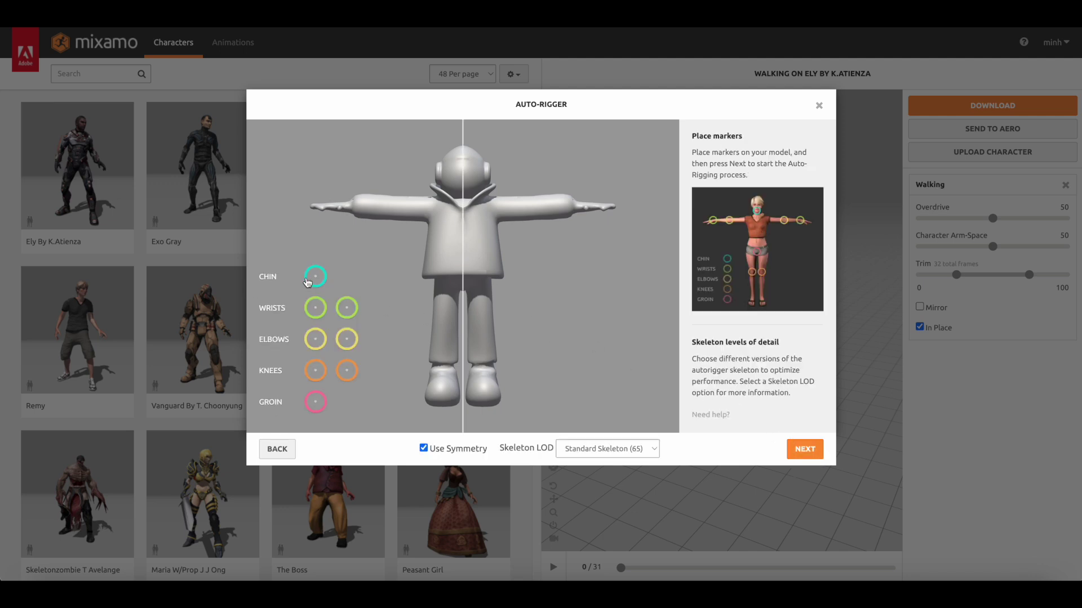
pyautogui.moveTo(315, 277); pyautogui.dragTo(463, 191)
pyautogui.moveTo(315, 307)
pyautogui.mouseDown()
pyautogui.moveTo(346, 204)
pyautogui.moveTo(394, 207)
pyautogui.mouseUp()
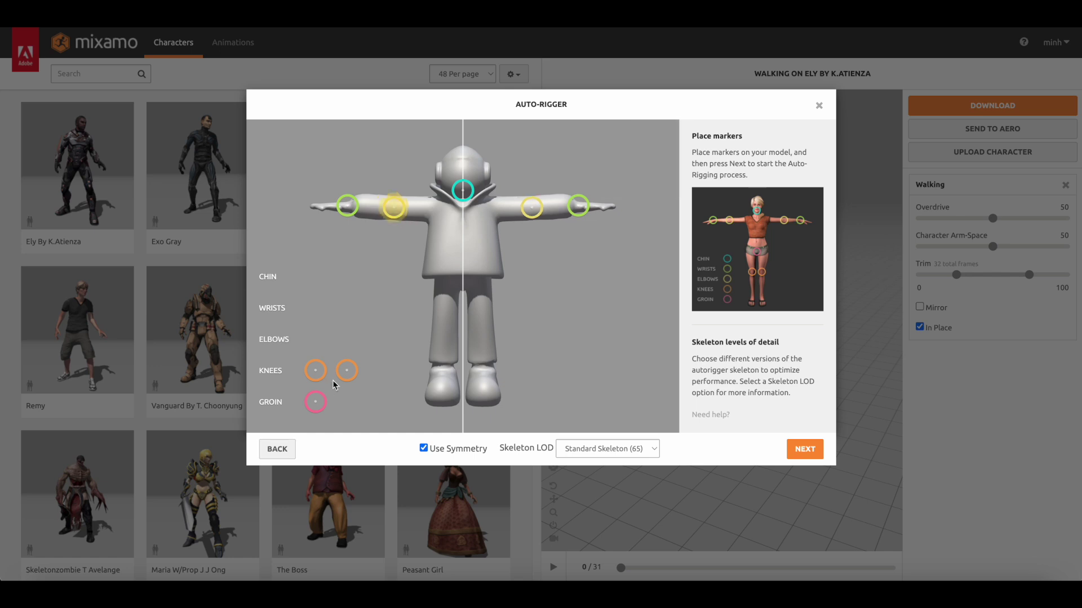
pyautogui.moveTo(315, 370); pyautogui.dragTo(445, 322)
pyautogui.moveTo(315, 402); pyautogui.dragTo(462, 286)
# - Choose the No Fingers (25) skeleton, run the auto-rig, and inspect the rigged model
pyautogui.click(587, 451)
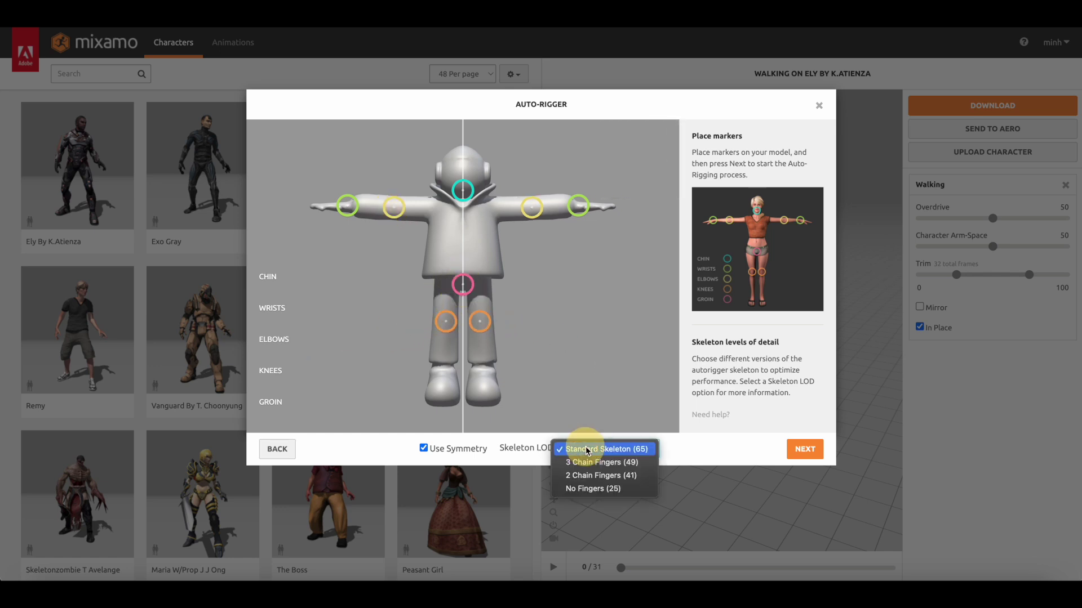
pyautogui.click(604, 488)
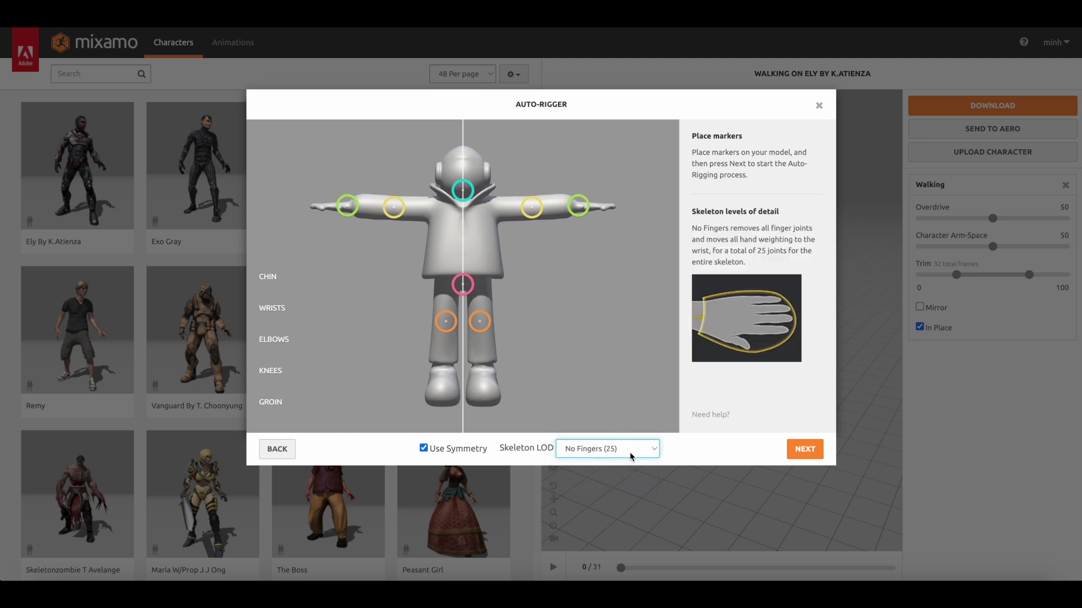
pyautogui.click(806, 450)
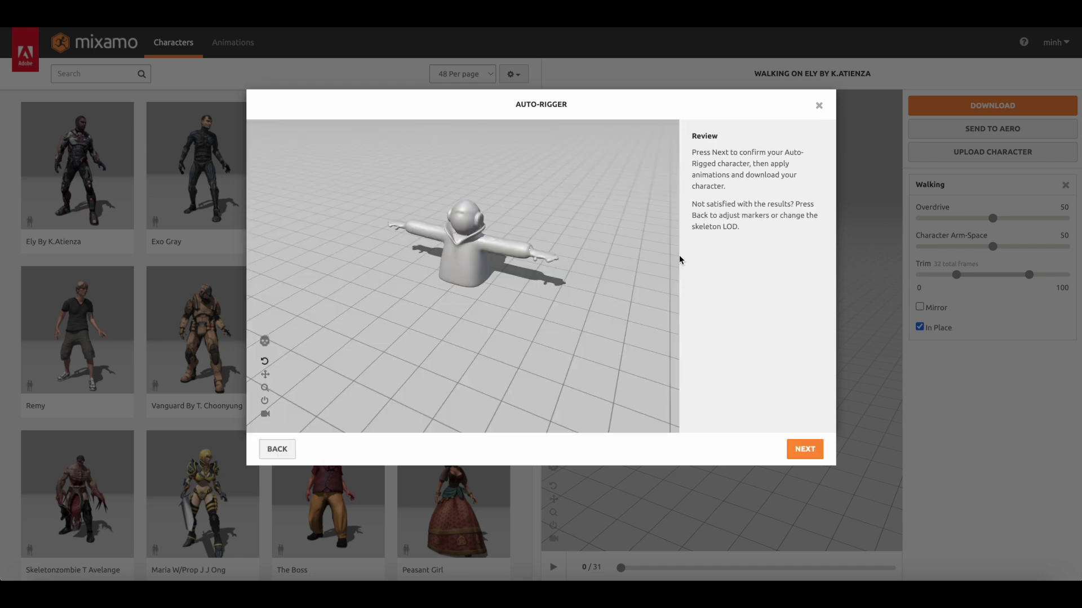
pyautogui.moveTo(570, 300); pyautogui.dragTo(541, 280)
# - Accept the rigged character and apply the Walking animation found by searching 'walking'
pyautogui.click(804, 449)
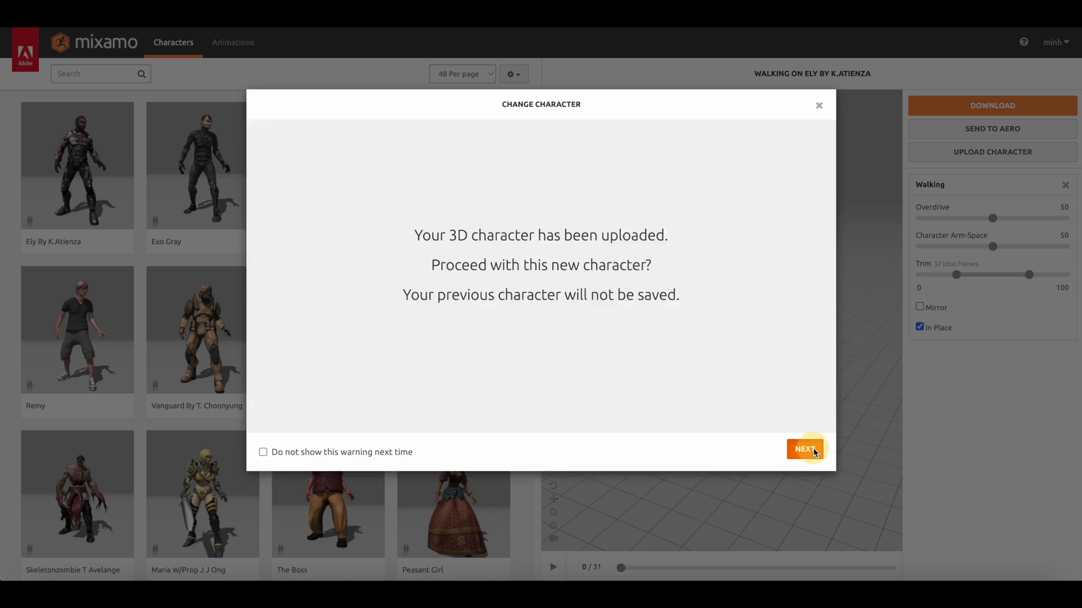
pyautogui.click(811, 449)
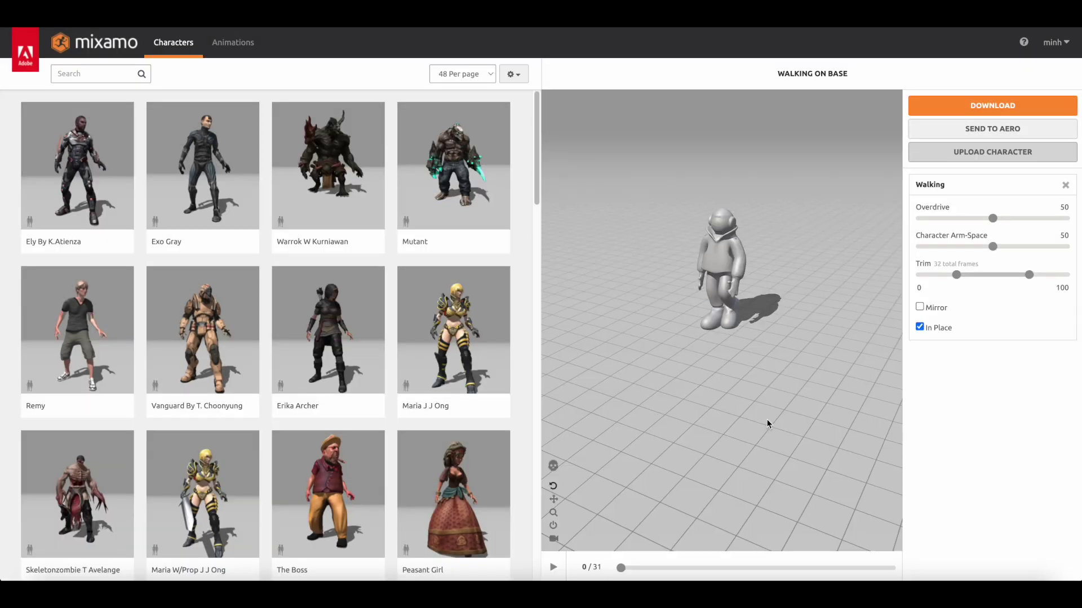
pyautogui.click(225, 54)
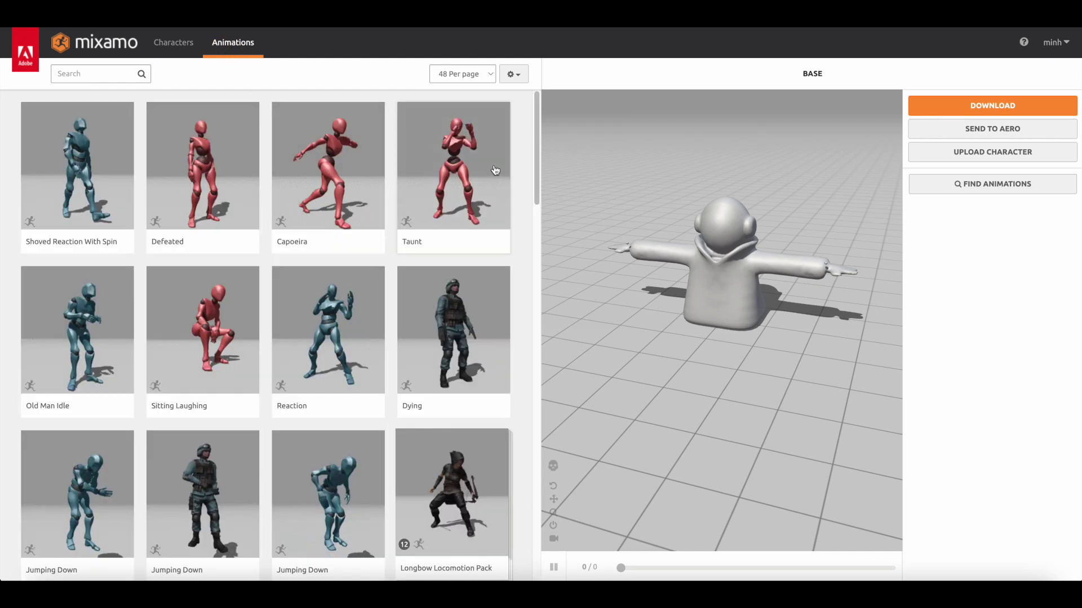
pyautogui.moveTo(733, 248)
pyautogui.mouseDown()
pyautogui.moveTo(751, 214)
pyautogui.moveTo(712, 272)
pyautogui.moveTo(721, 265)
pyautogui.mouseUp()
pyautogui.click(90, 76)
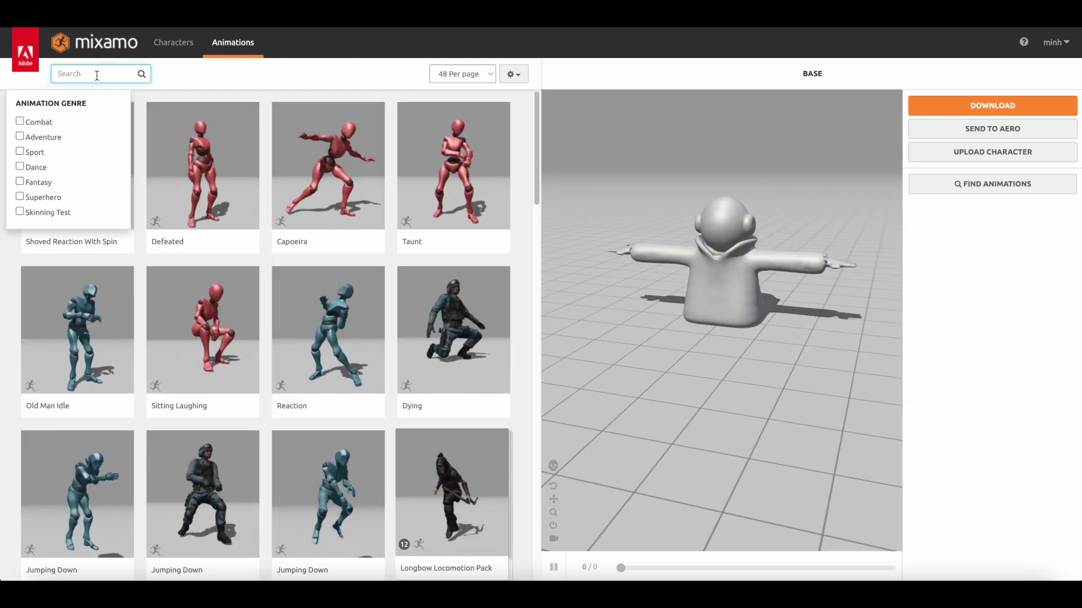
pyautogui.write('walking')
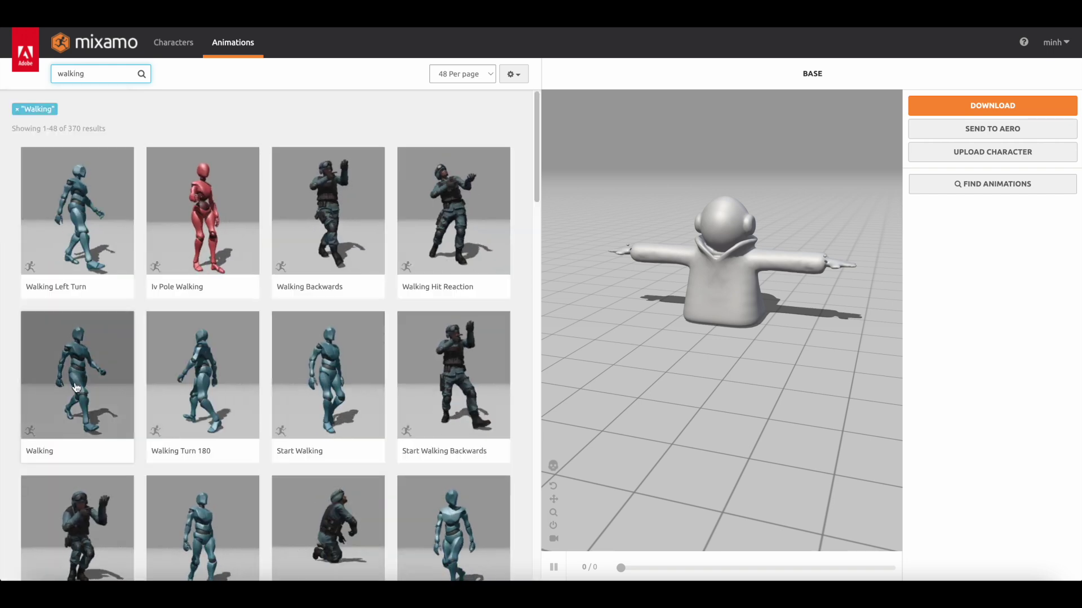
pyautogui.click(64, 377)
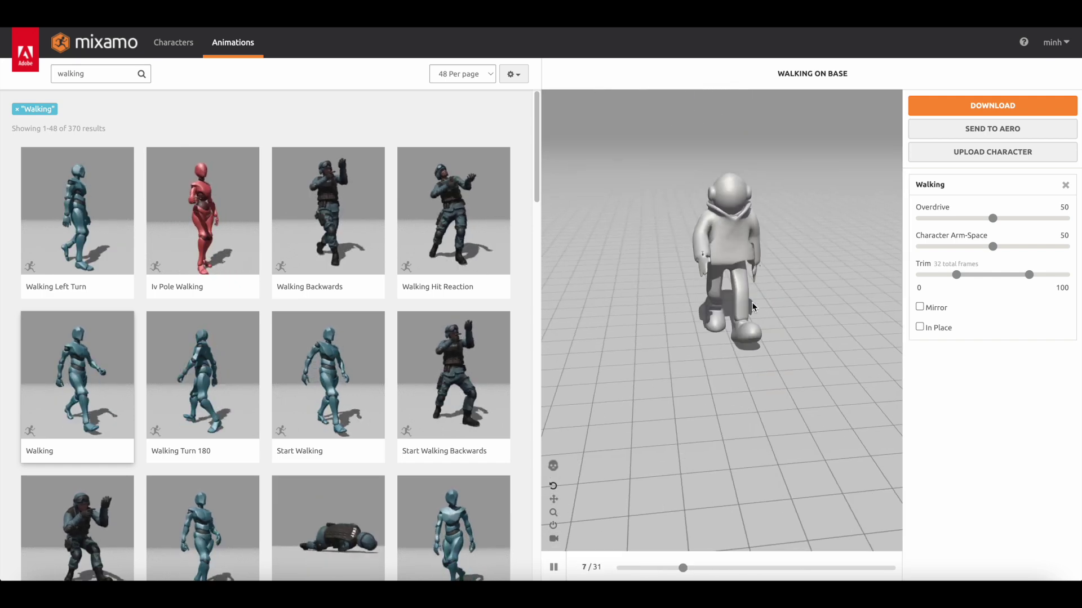
# - Make the walk play In Place and download the animated character as FBX
pyautogui.click(919, 327)
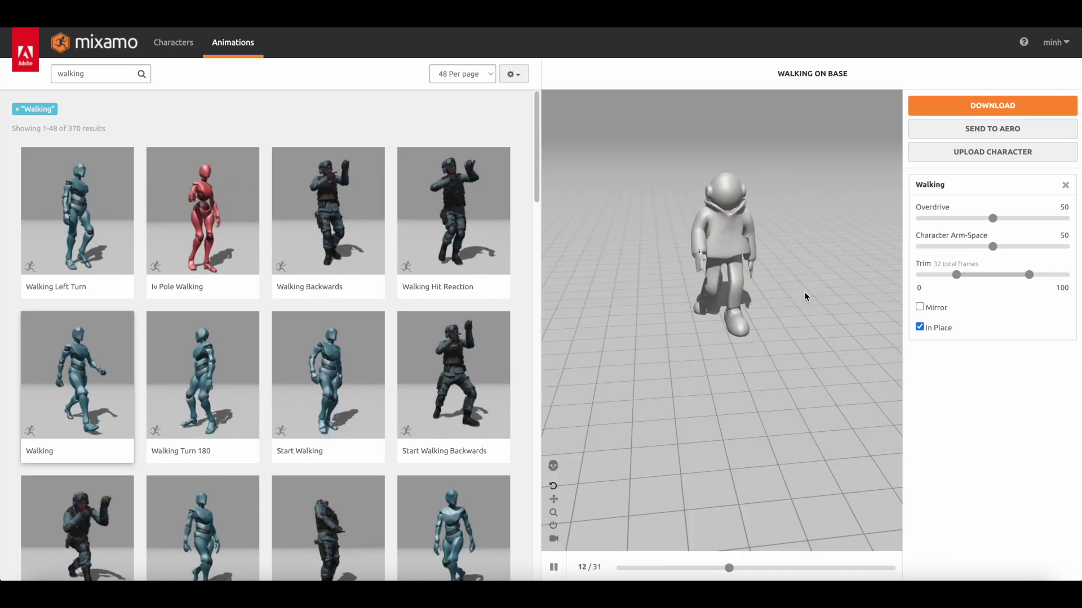
pyautogui.moveTo(805, 297); pyautogui.dragTo(833, 196)
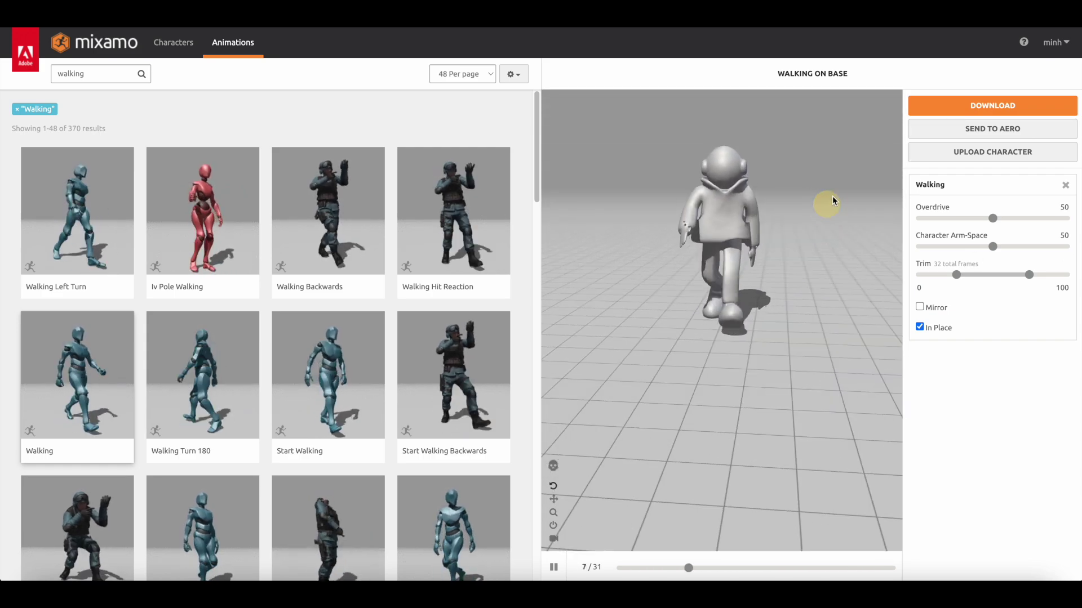
pyautogui.click(947, 107)
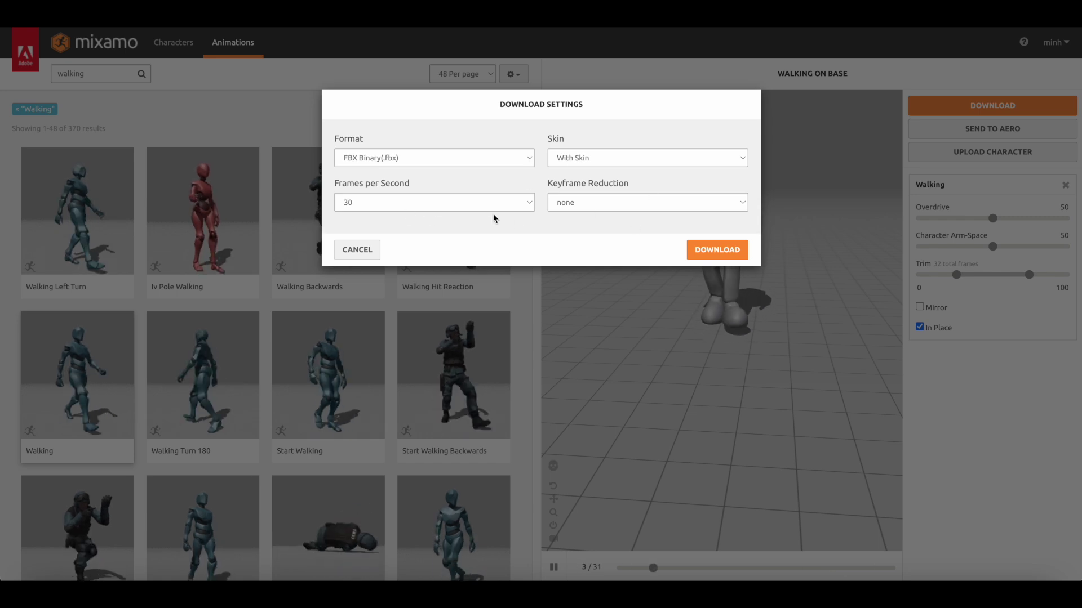
pyautogui.click(712, 249)
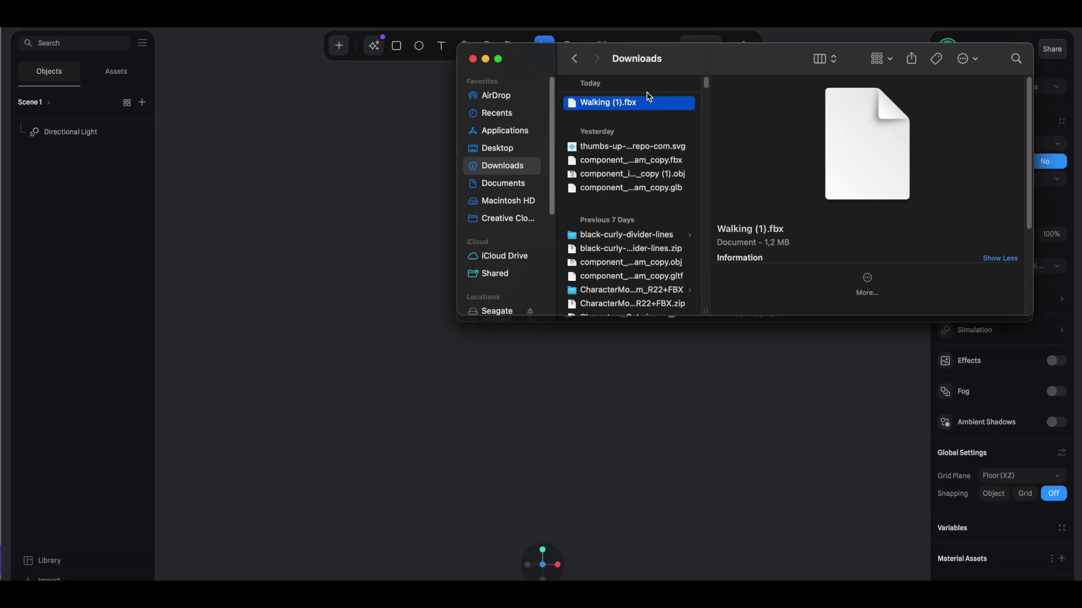
# - Import Walking (1).fbx into the Spline scene and play its Walking (1) animation
pyautogui.moveTo(622, 109); pyautogui.dragTo(539, 274)
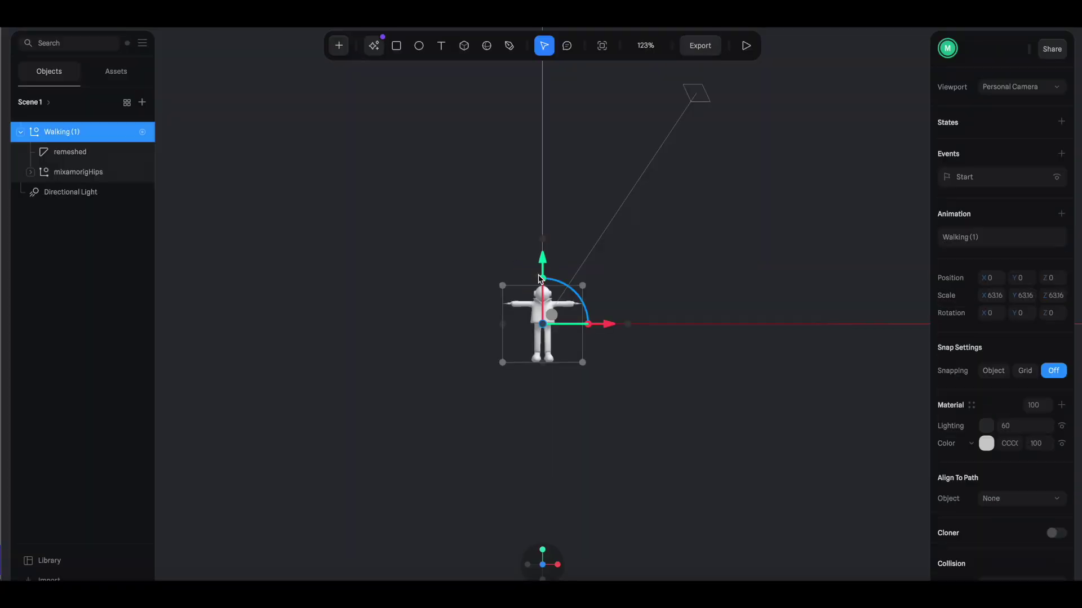
pyautogui.scroll(3, 789, 261)
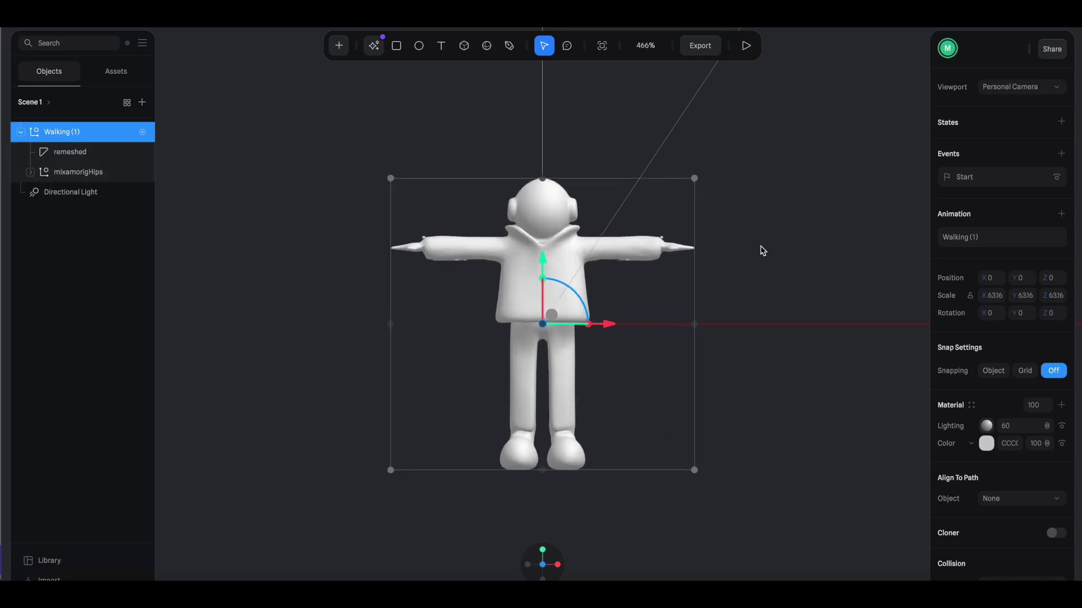
pyautogui.click(1005, 243)
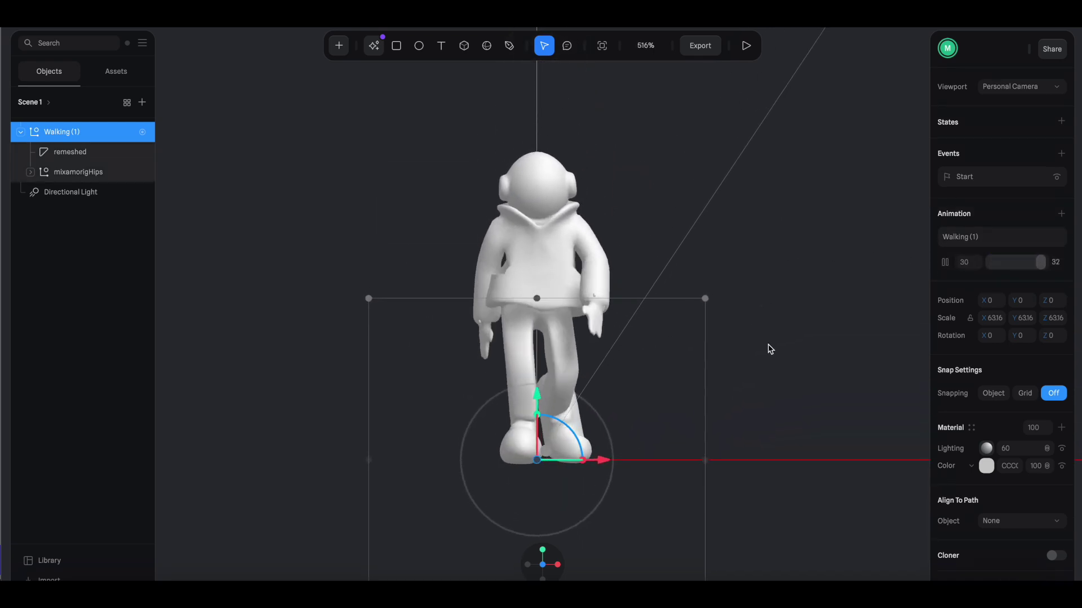
pyautogui.moveTo(770, 349)
pyautogui.mouseDown()
pyautogui.moveTo(659, 374)
pyautogui.moveTo(787, 362)
pyautogui.moveTo(676, 363)
pyautogui.moveTo(741, 366)
pyautogui.mouseUp()
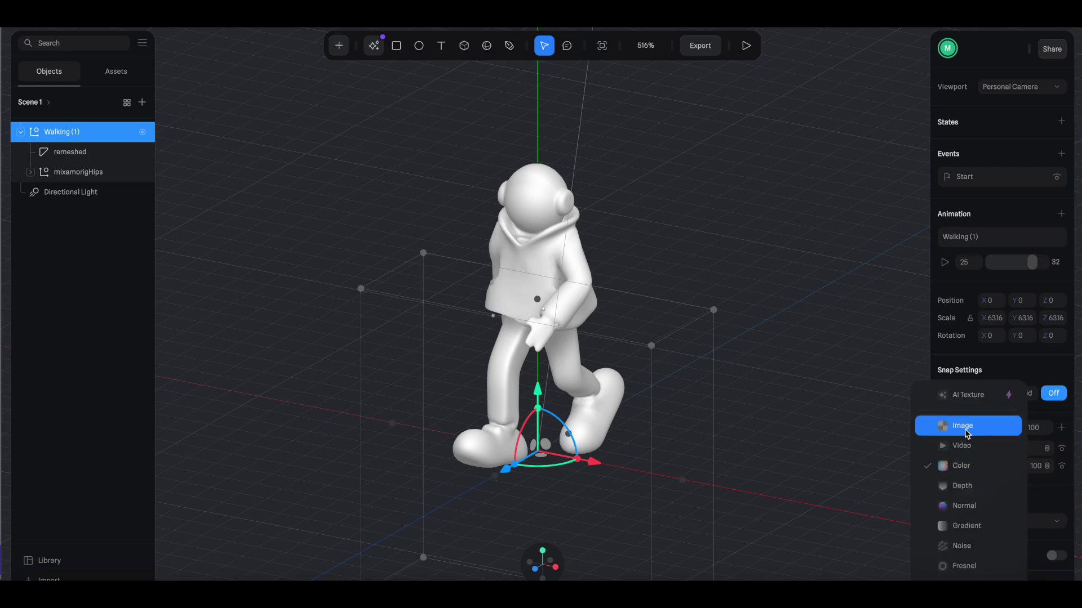
# - Add an Image material layer using texture_diffuse.png and preview the textured character walking
pyautogui.click(967, 433)
pyautogui.click(986, 468)
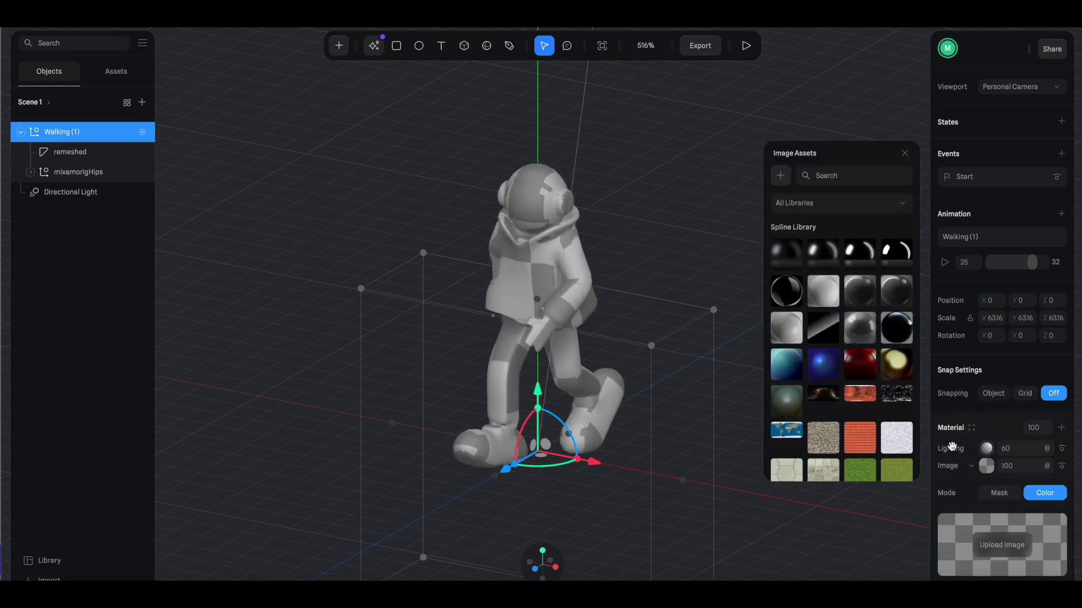
pyautogui.click(998, 539)
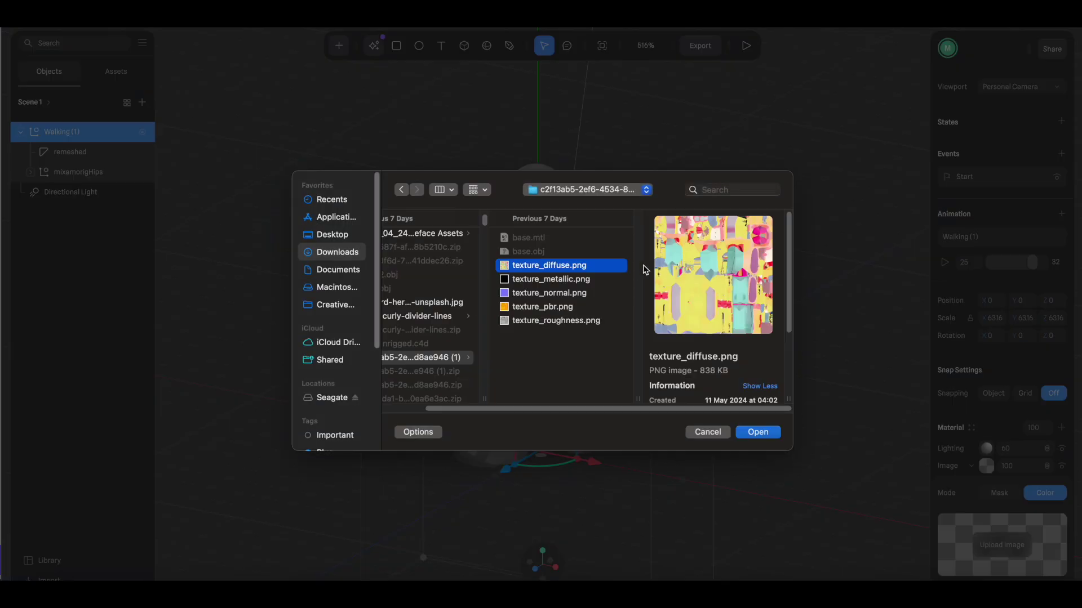
pyautogui.click(757, 433)
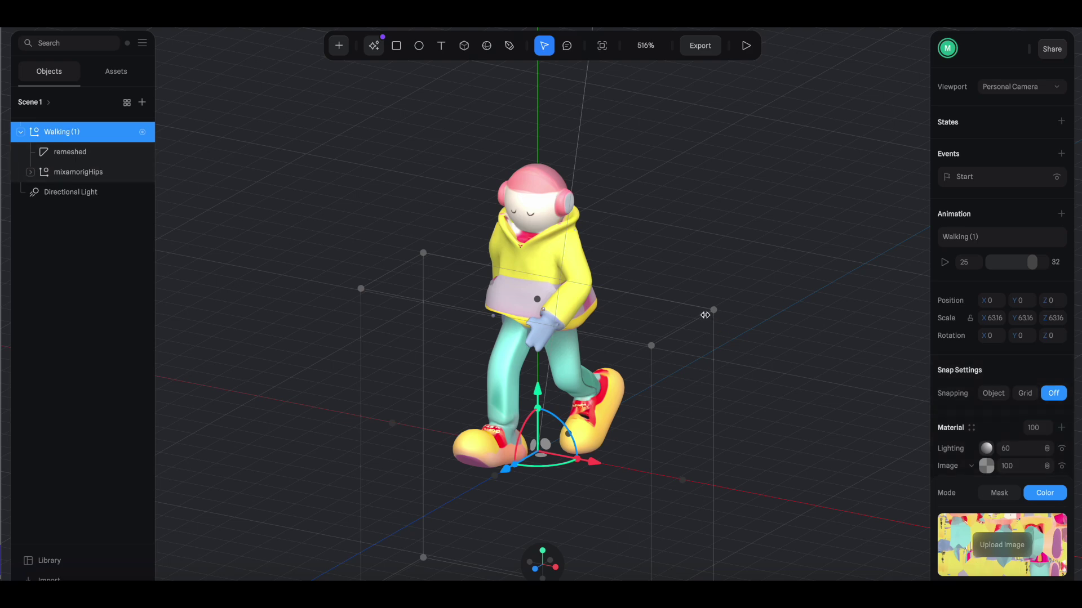
pyautogui.click(743, 46)
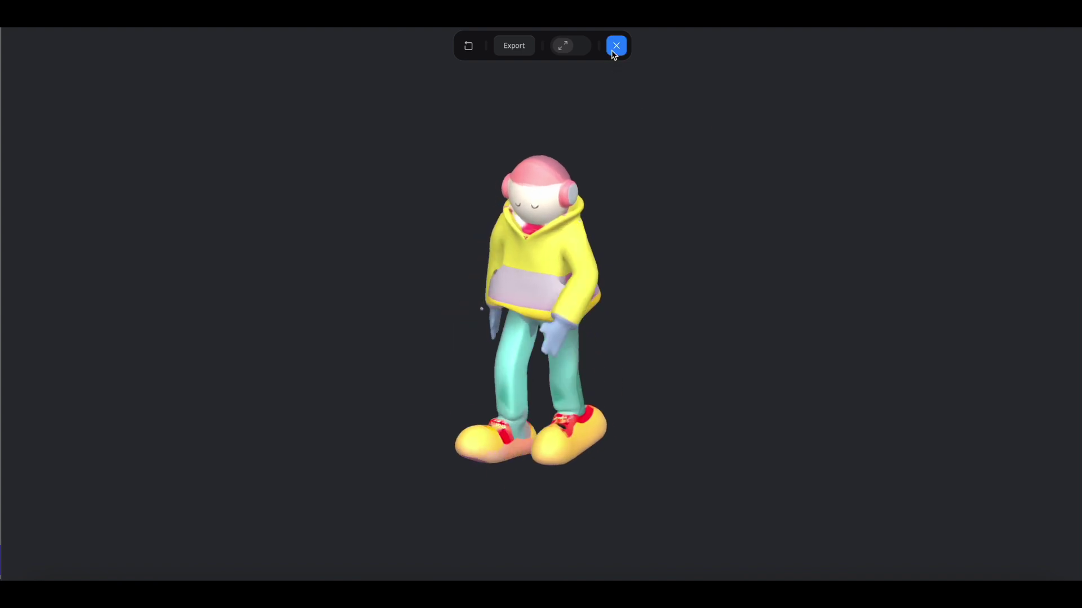
pyautogui.moveTo(578, 292); pyautogui.dragTo(516, 281)
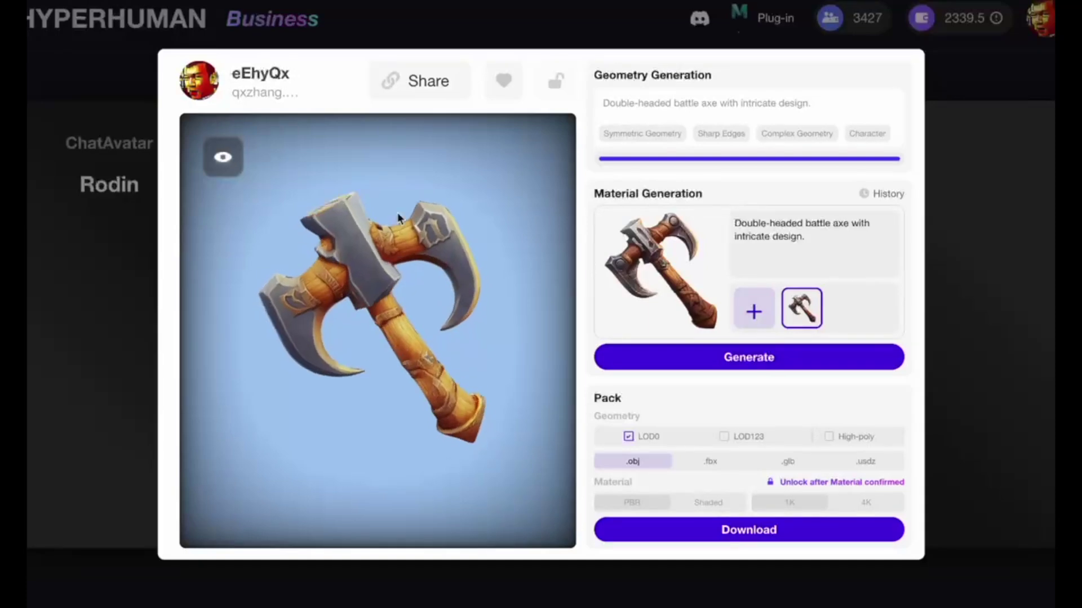
# - Load the horned mechanical beetle image as the reference and generate a 3D model
pyautogui.moveTo(528, 374); pyautogui.dragTo(529, 261)
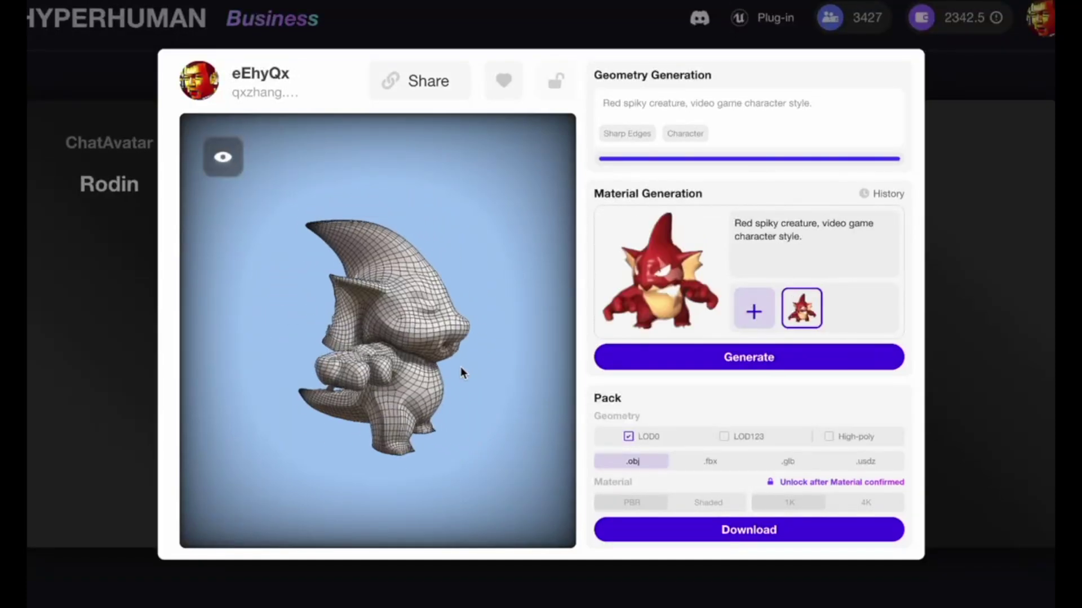
pyautogui.moveTo(461, 367); pyautogui.dragTo(401, 429)
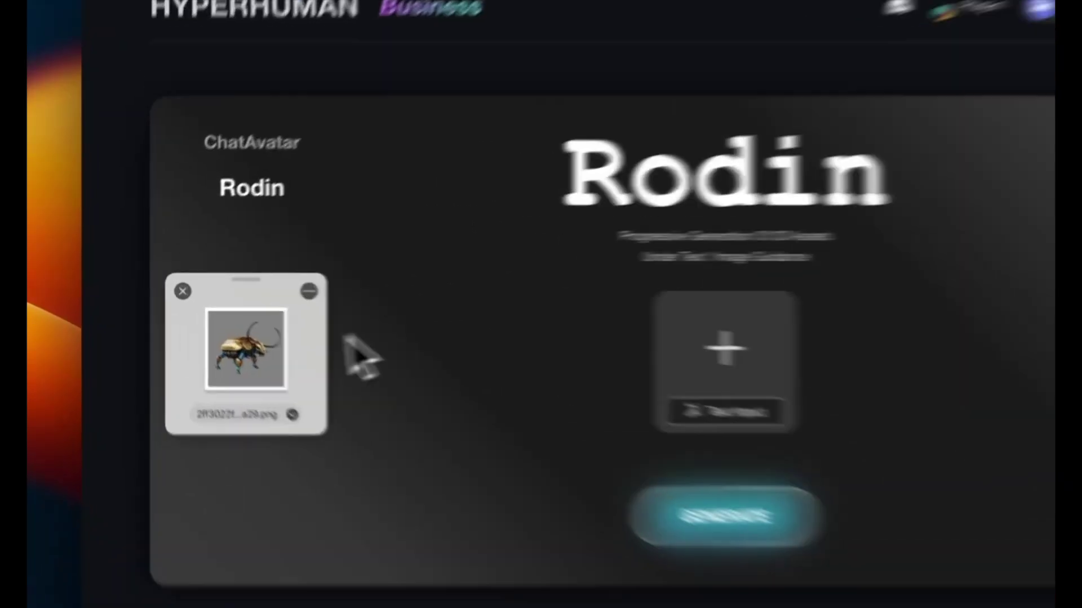
pyautogui.moveTo(208, 321); pyautogui.dragTo(502, 315)
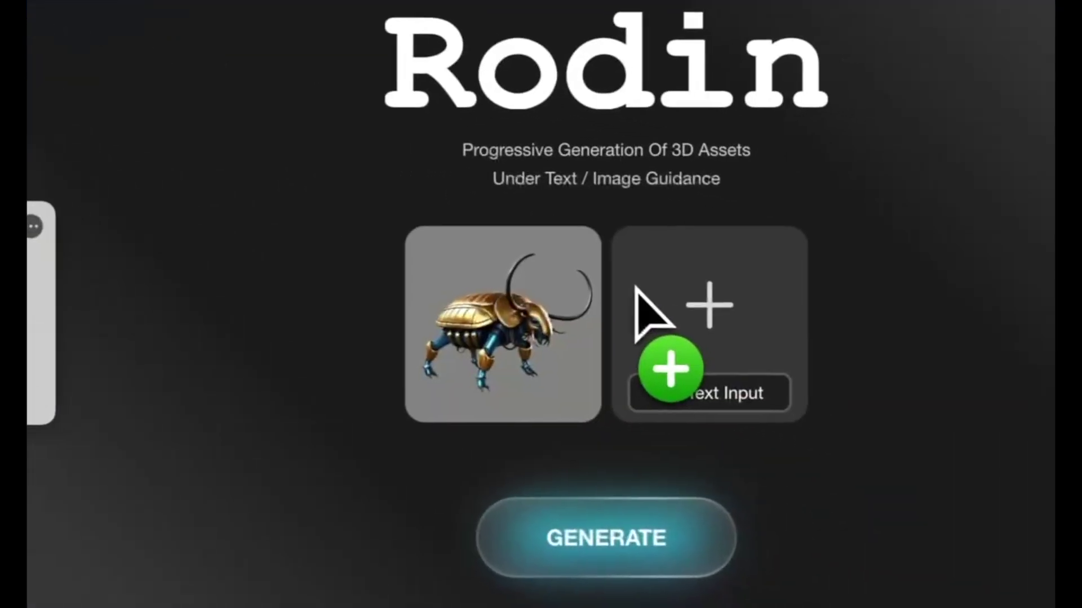
pyautogui.moveTo(635, 289); pyautogui.dragTo(637, 293)
pyautogui.click(583, 538)
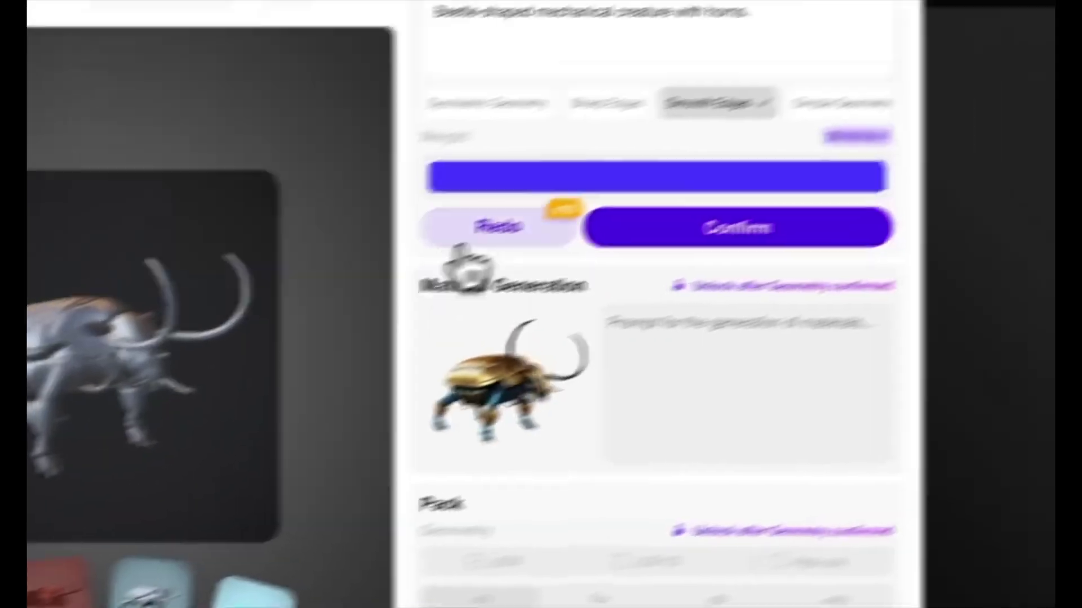
# - Regenerate the beetle geometry at 5000 polygons, confirm it, and answer the symmetry question
pyautogui.click(496, 228)
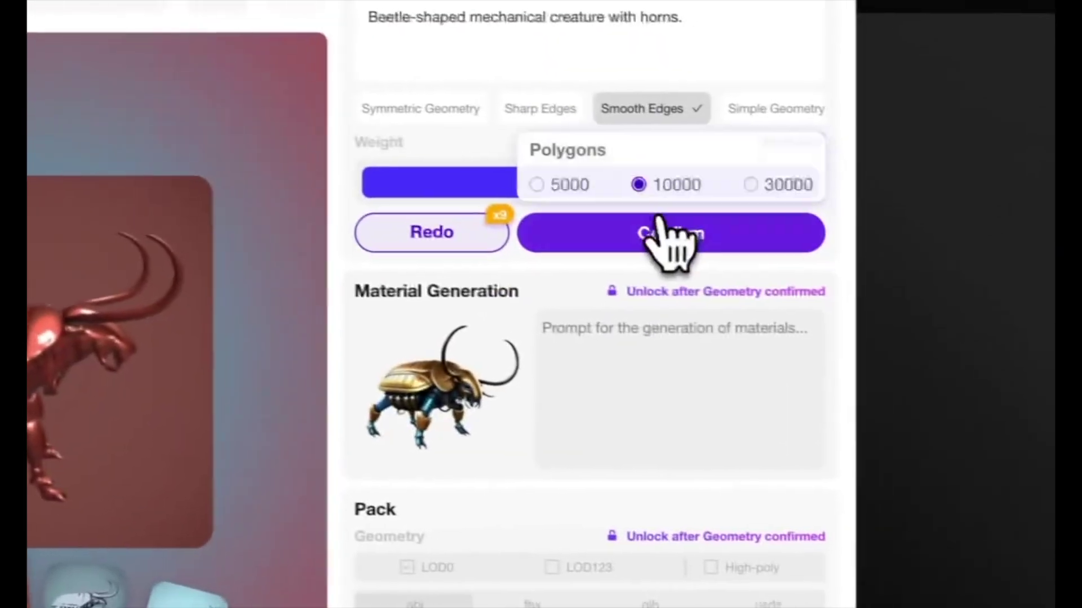
pyautogui.click(901, 118)
pyautogui.click(995, 163)
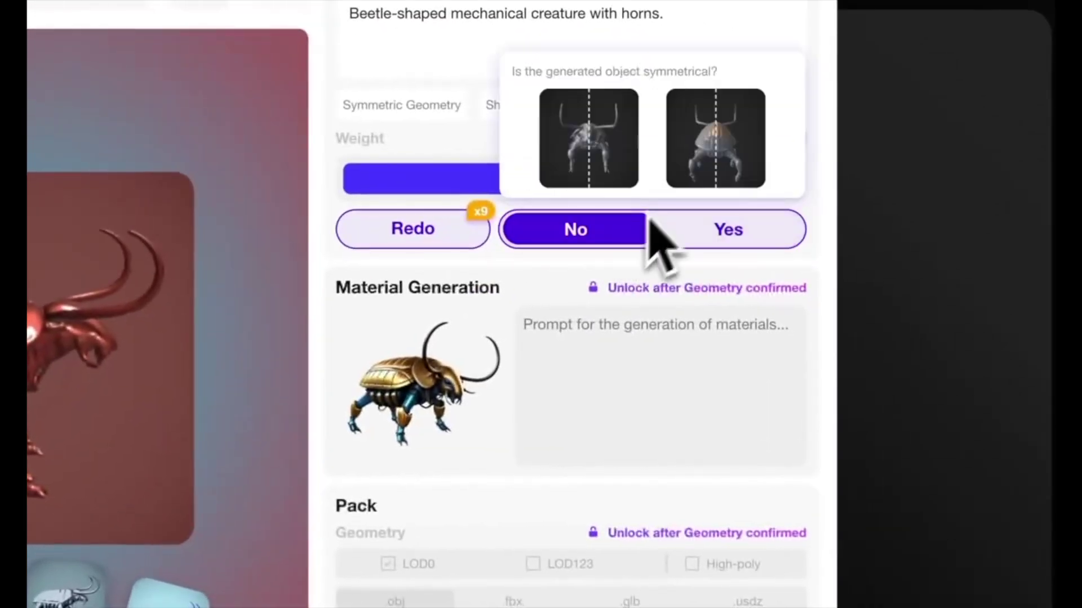
pyautogui.click(722, 228)
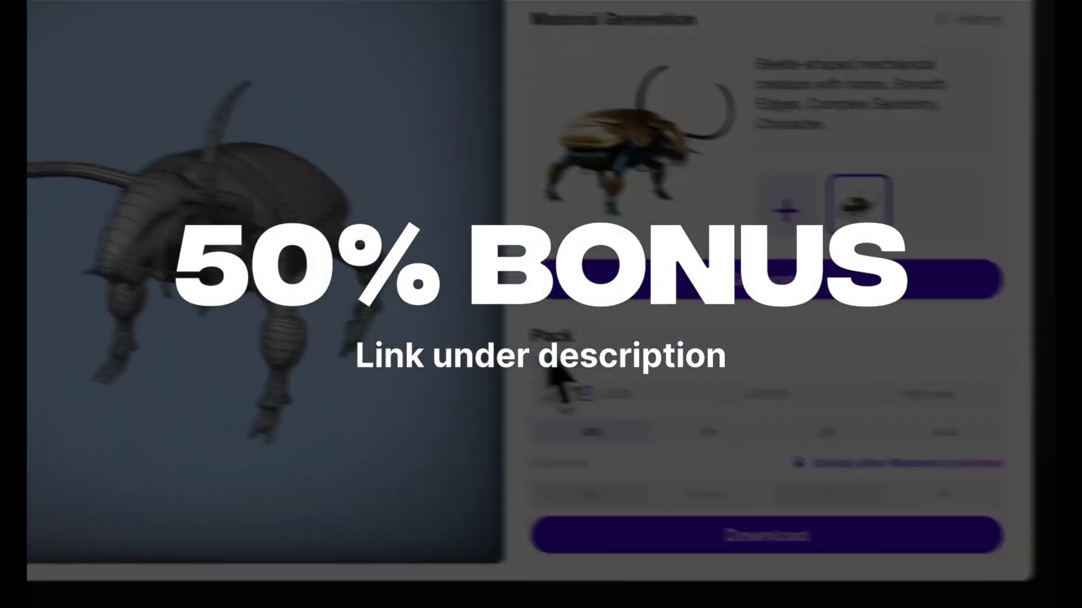
# - Switch the beetle model's download format from .obj to .fbx in the Pack panel
pyautogui.click(1047, 492)
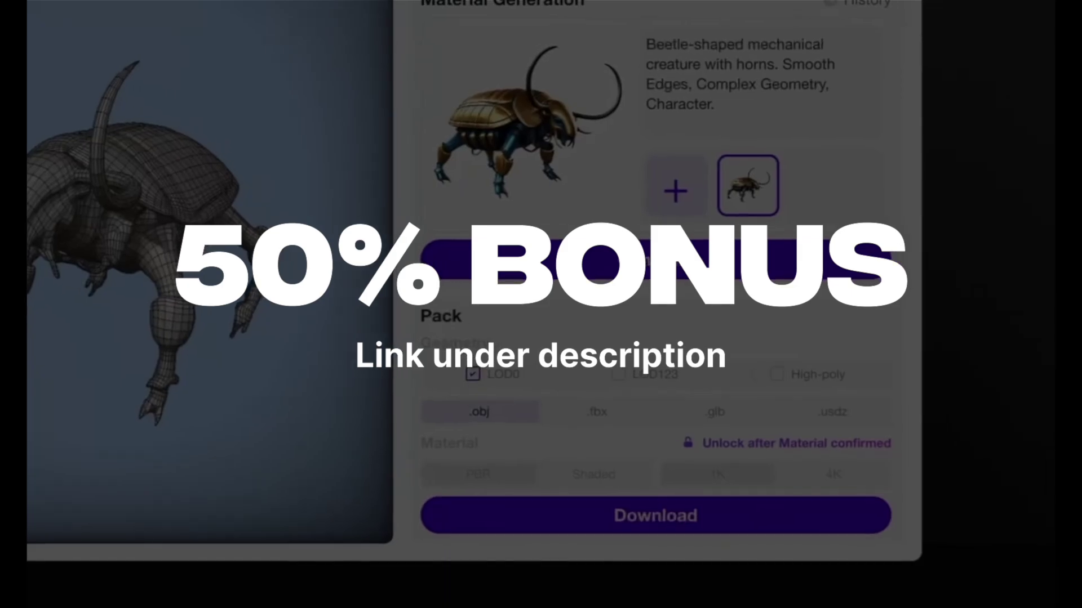